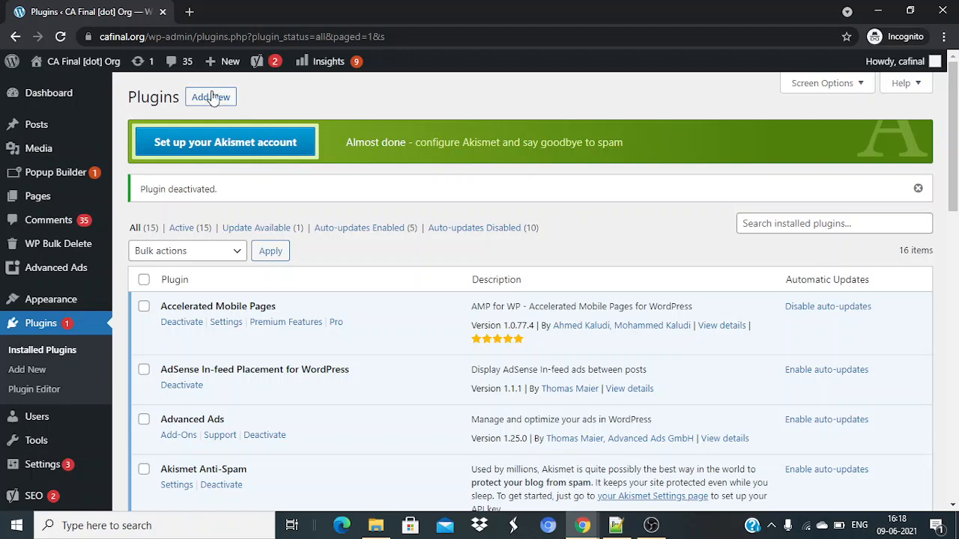
Go from the installed plugins list to the Add Plugins page.
click(210, 98)
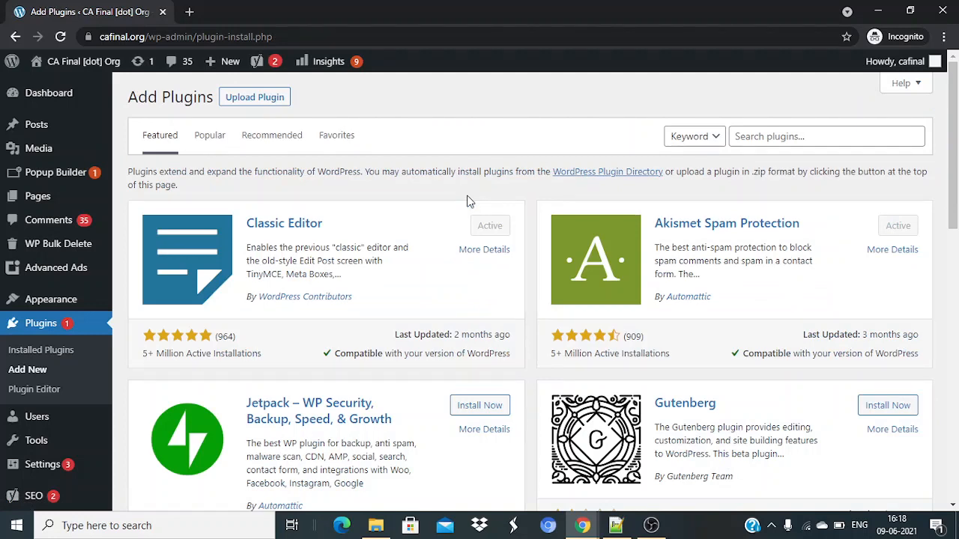
Search the plugin directory for 'custom post type'.
click(766, 139)
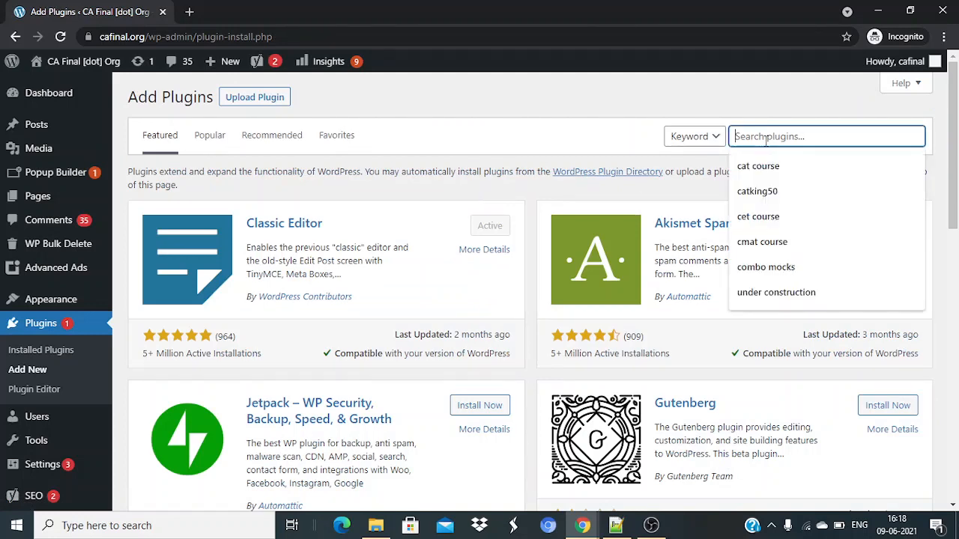
text(custom)
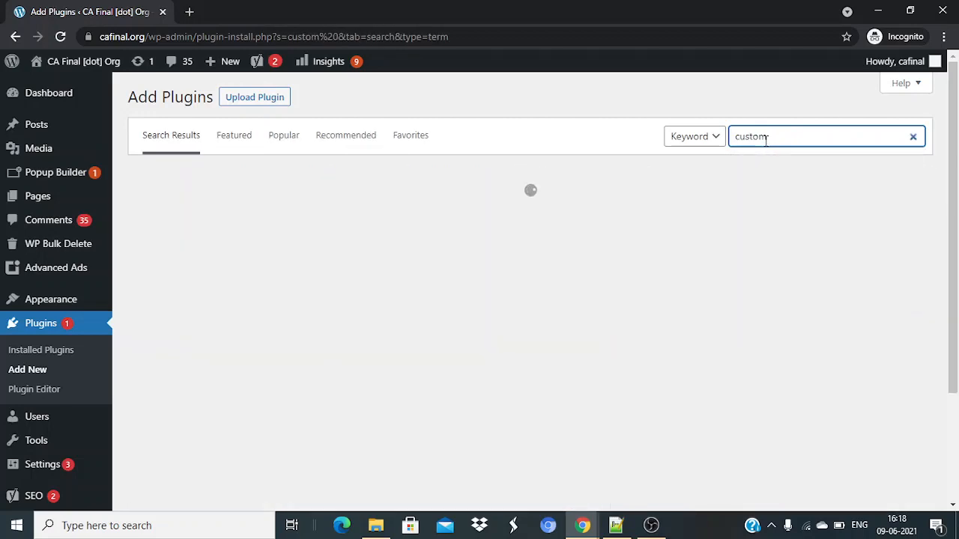
text( post ty)
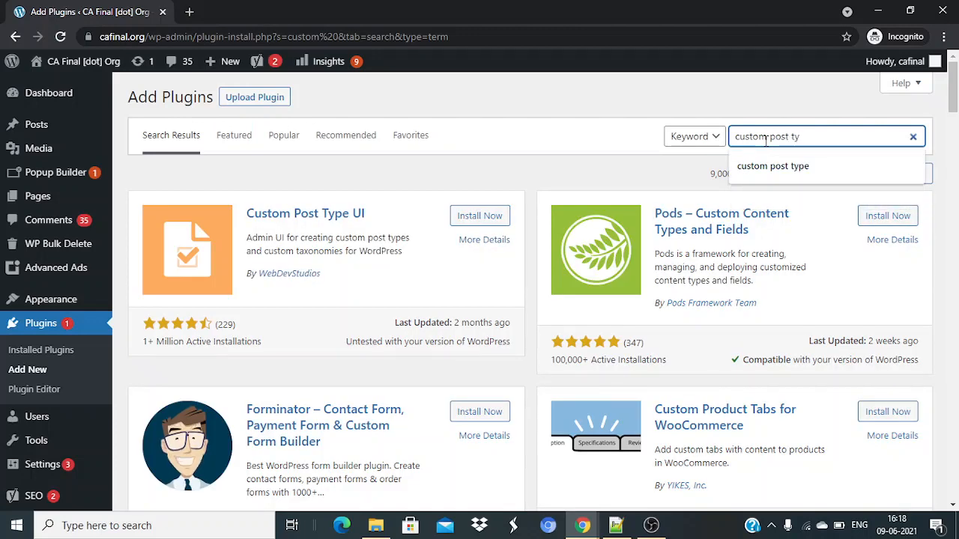
text(pe)
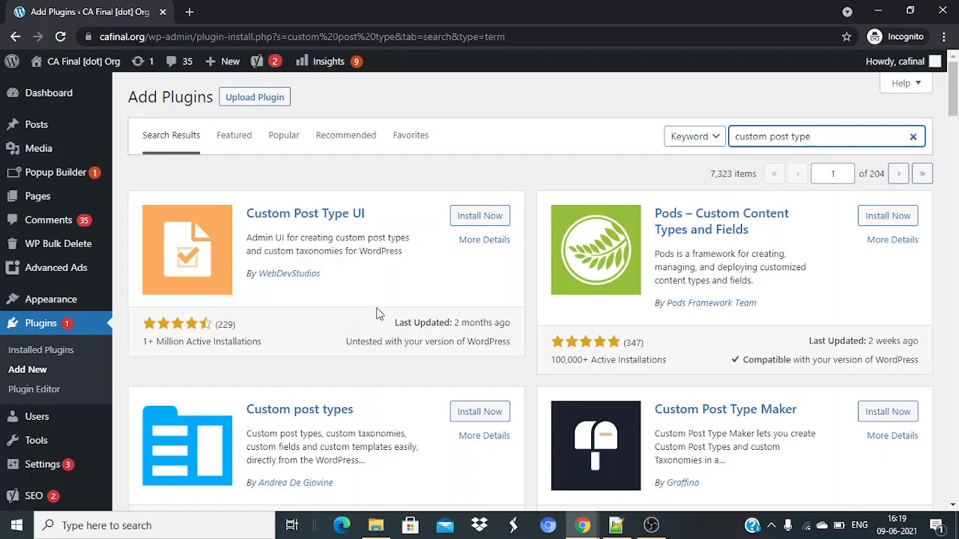
Install and activate the Custom post types plugin, noting its 1+ Million installations.
scroll(384, 311, down, 1)
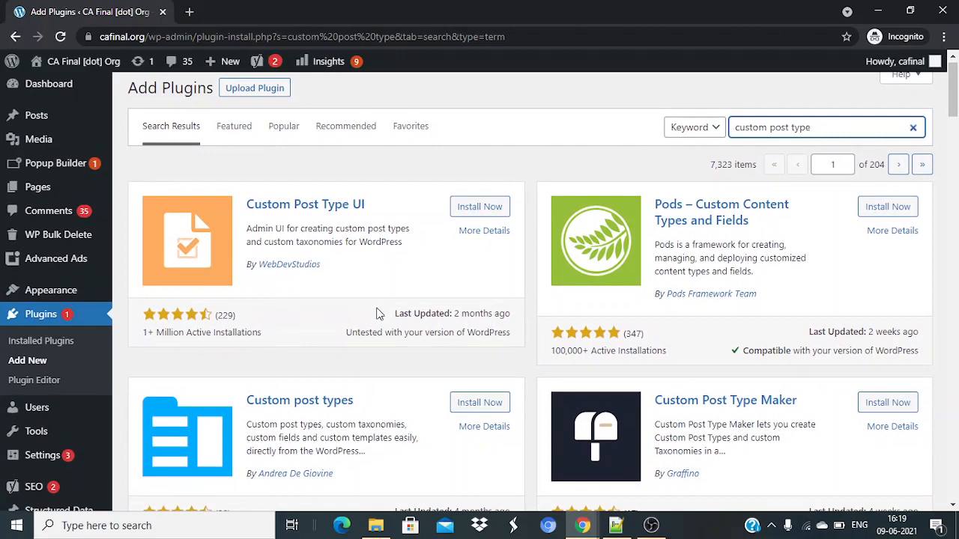
scroll(379, 313, down, 1)
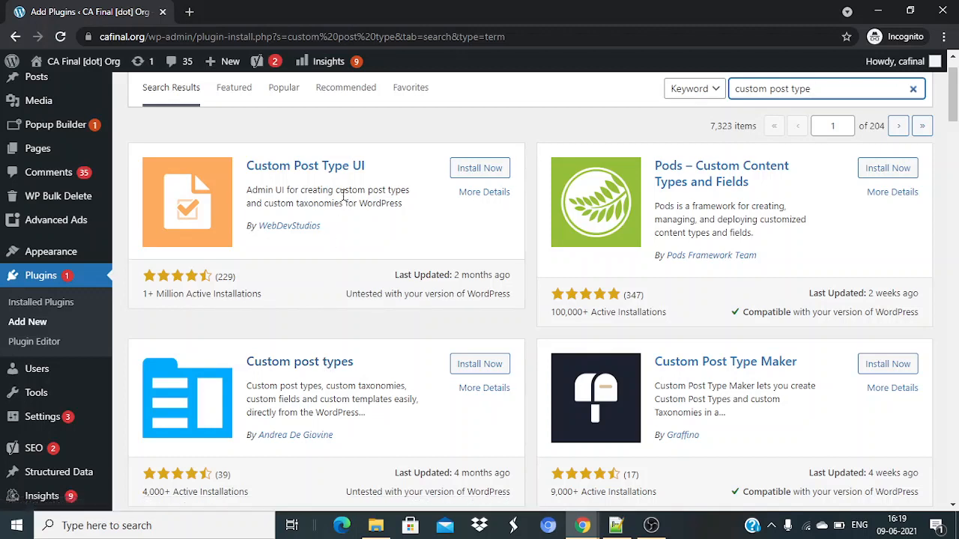
double_click(235, 296)
triple_click(235, 297)
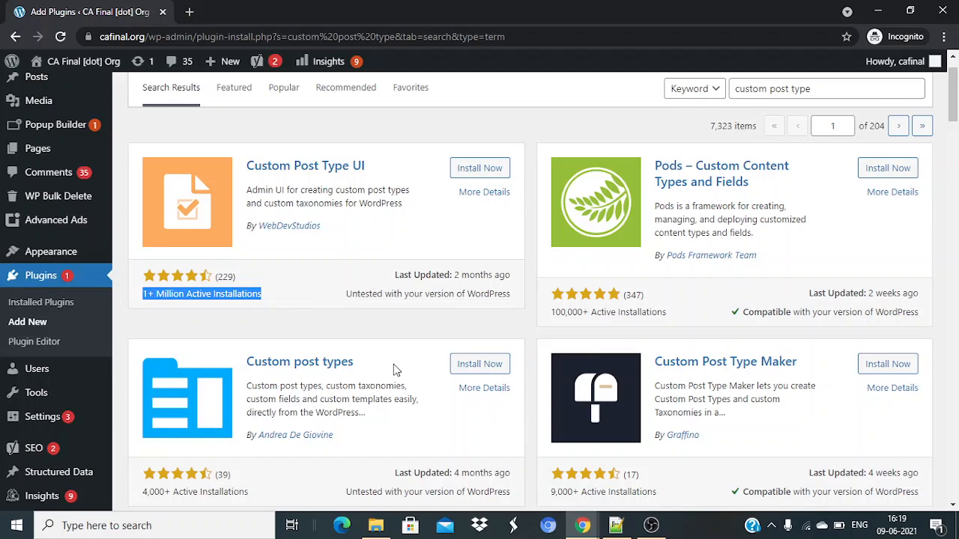
click(467, 371)
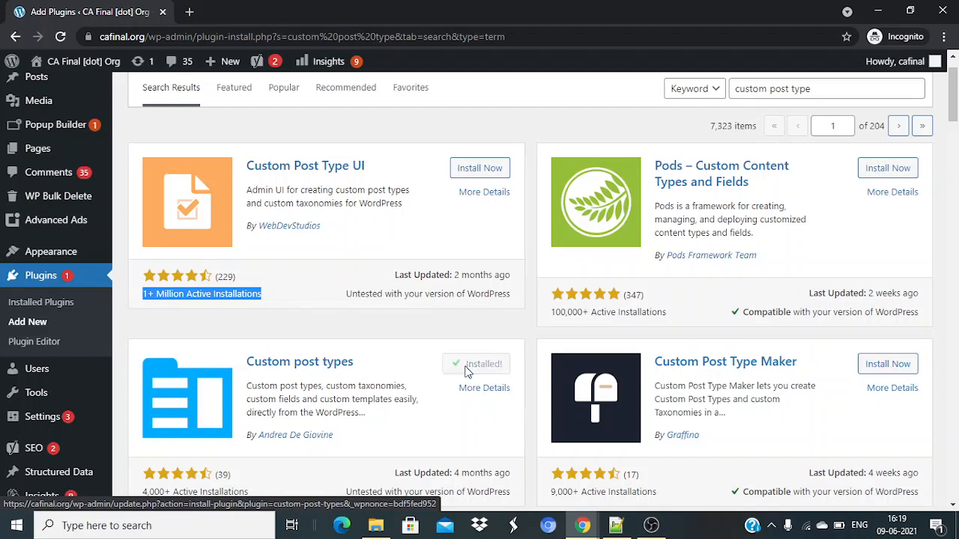
click(468, 367)
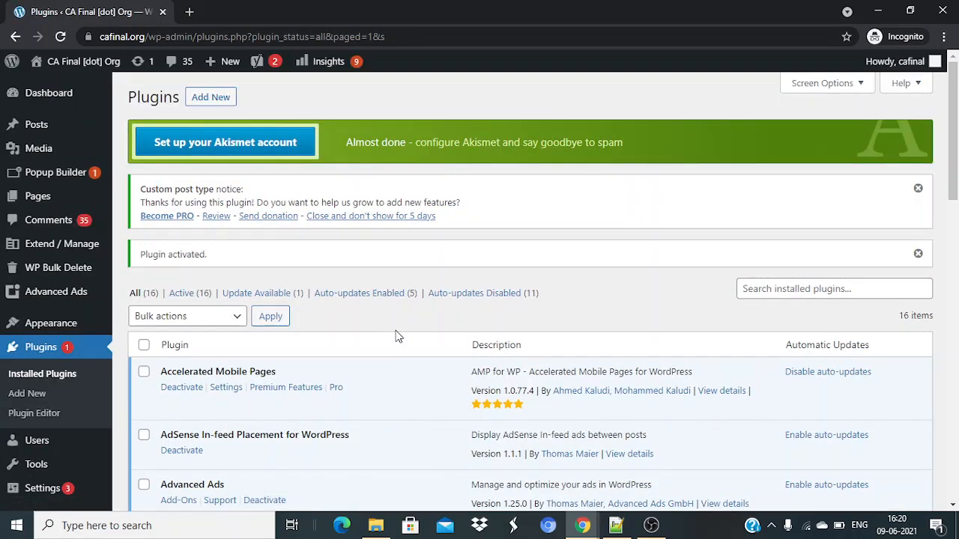
Open the Post types list under Extend / Manage.
mouse_move(92, 253)
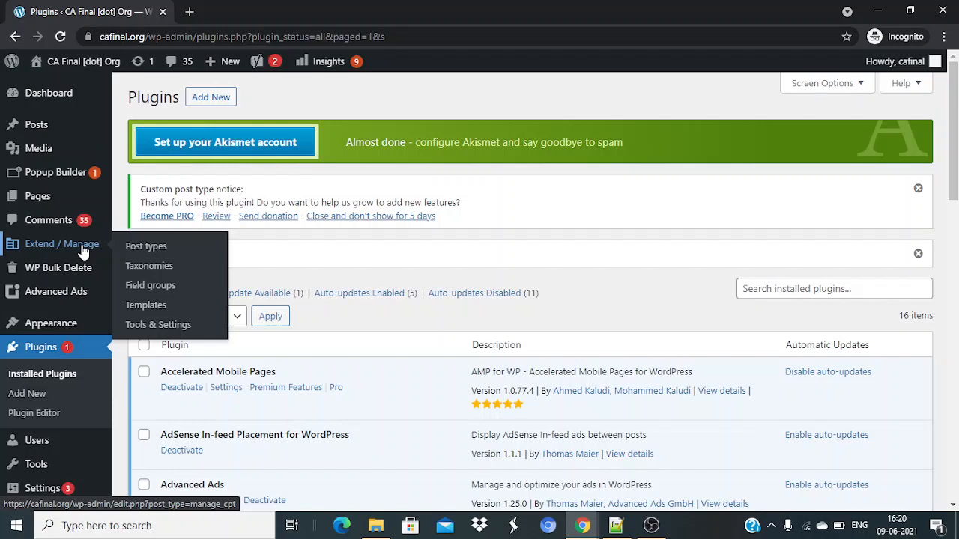
click(133, 250)
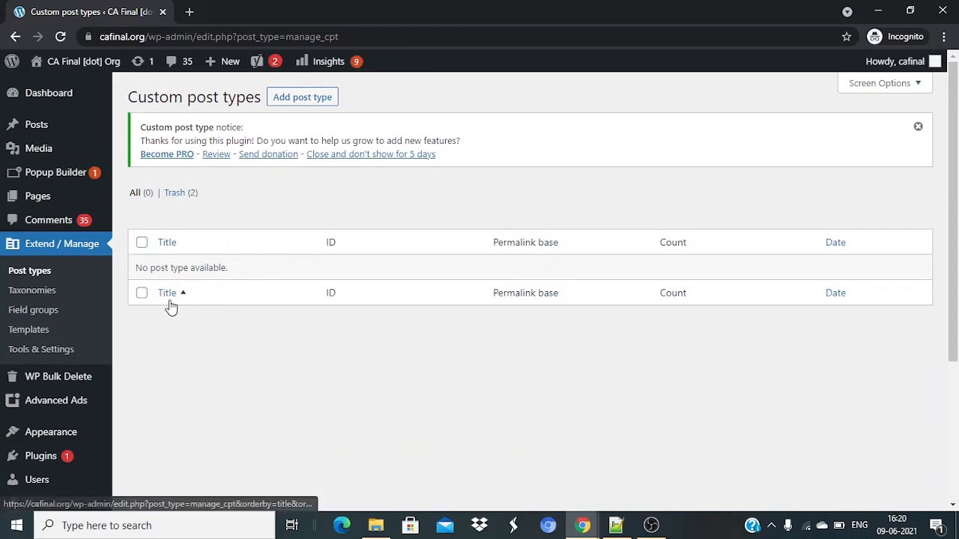
Start a new post type (ID cpt_495) and name it 'Results'.
click(315, 103)
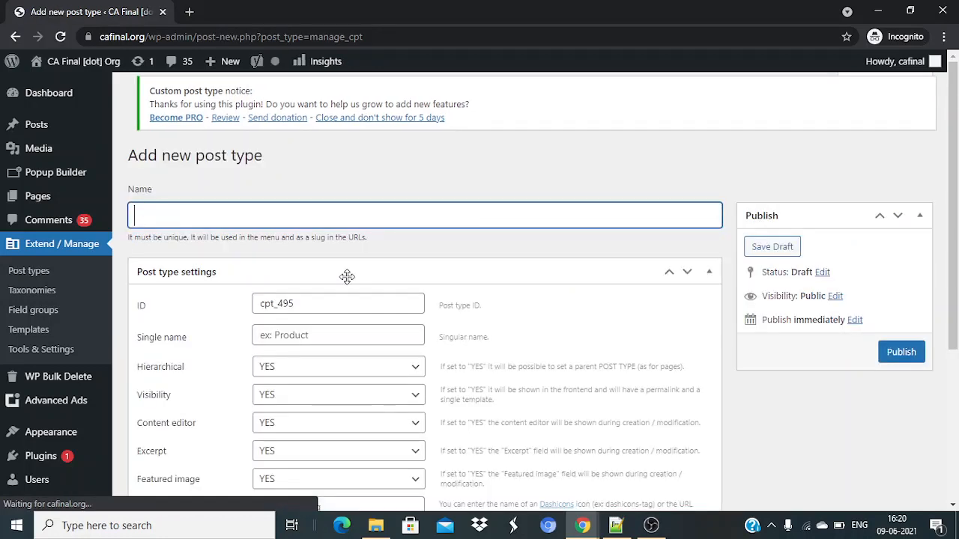
click(360, 301)
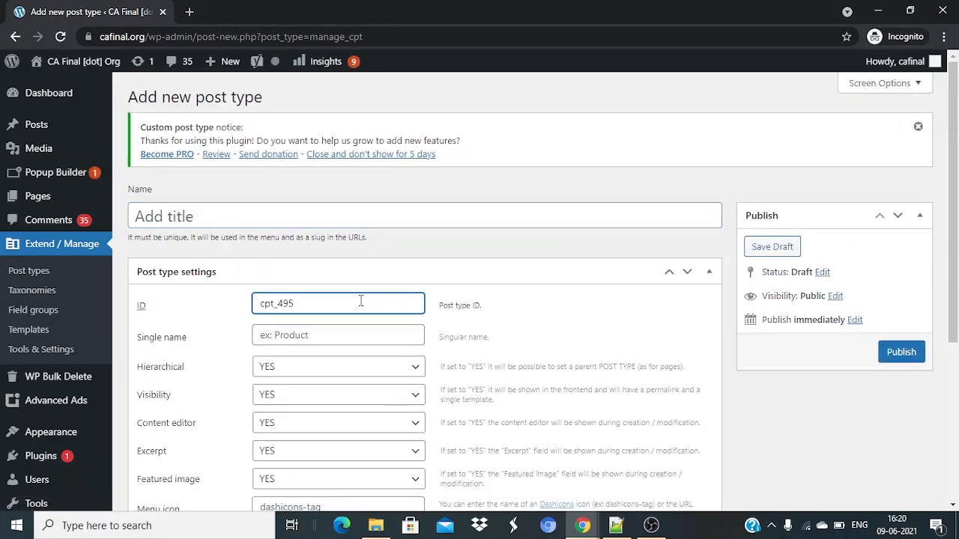
double_click(360, 301)
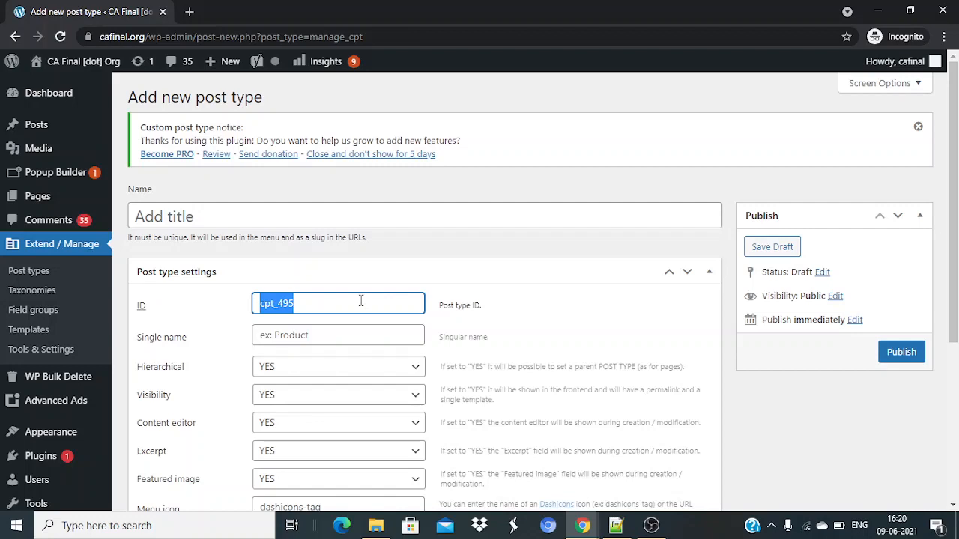
click(346, 222)
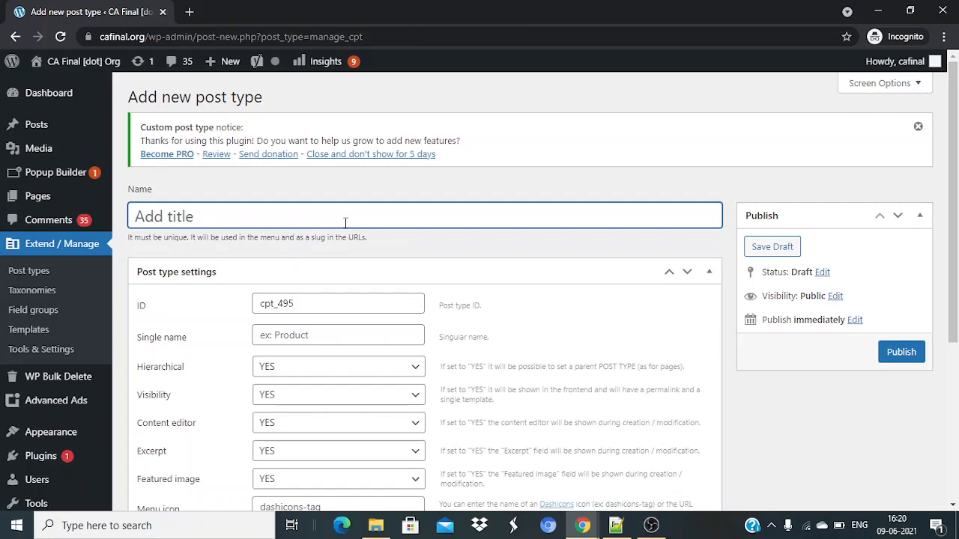
text(AB)
key(BackSpace)
key(BackSpace)
text(R)
key(BackSpace)
text(Resutls)
key(BackSpace)
key(BackSpace)
key(BackSpace)
text(lts)
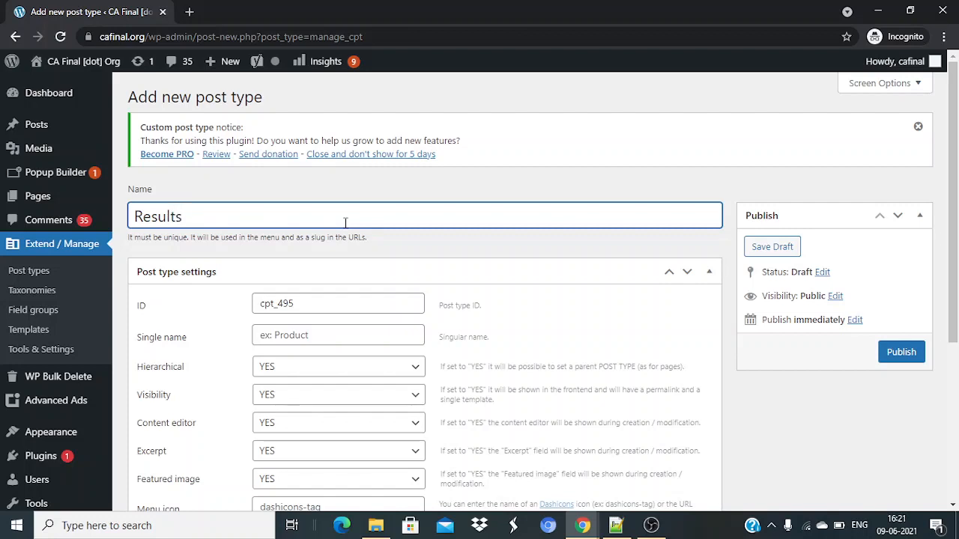
key(Home)
Set the post type's single name to 'Result'.
click(307, 300)
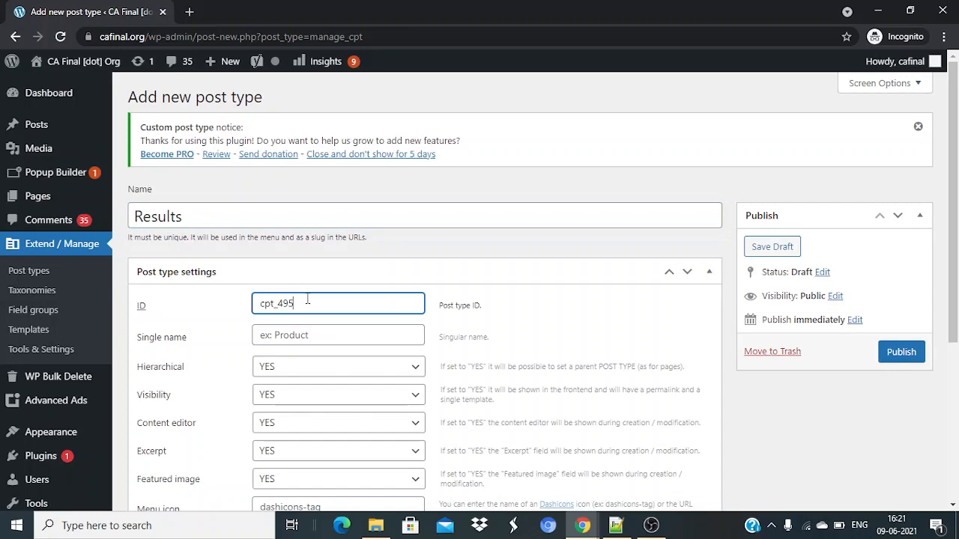
scroll(479, 354, down, 3)
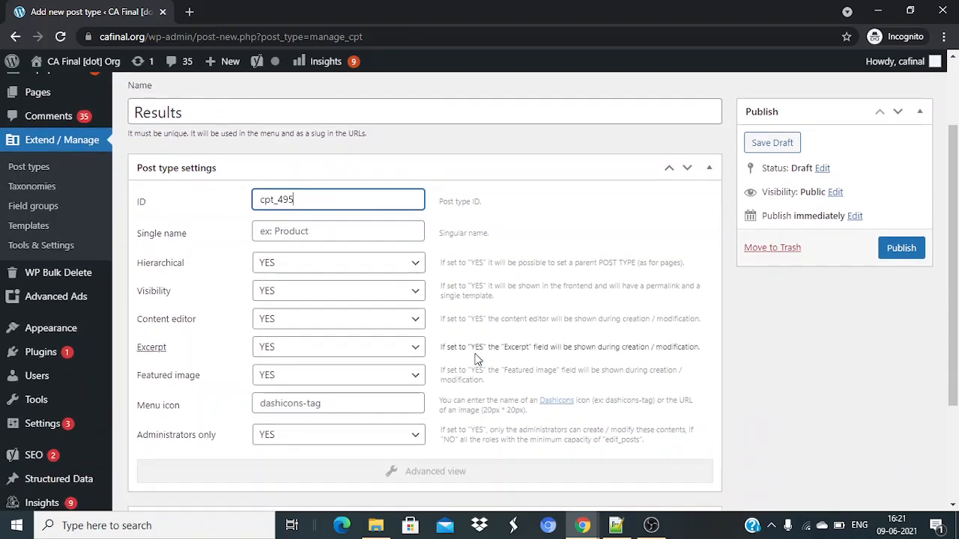
click(323, 229)
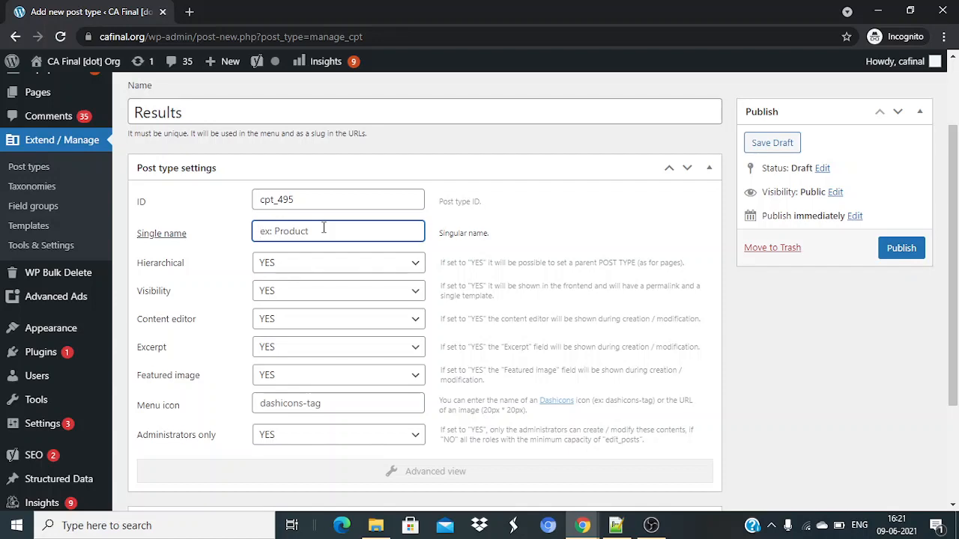
text(Restul)
key(BackSpace)
key(BackSpace)
key(BackSpace)
text(ult)
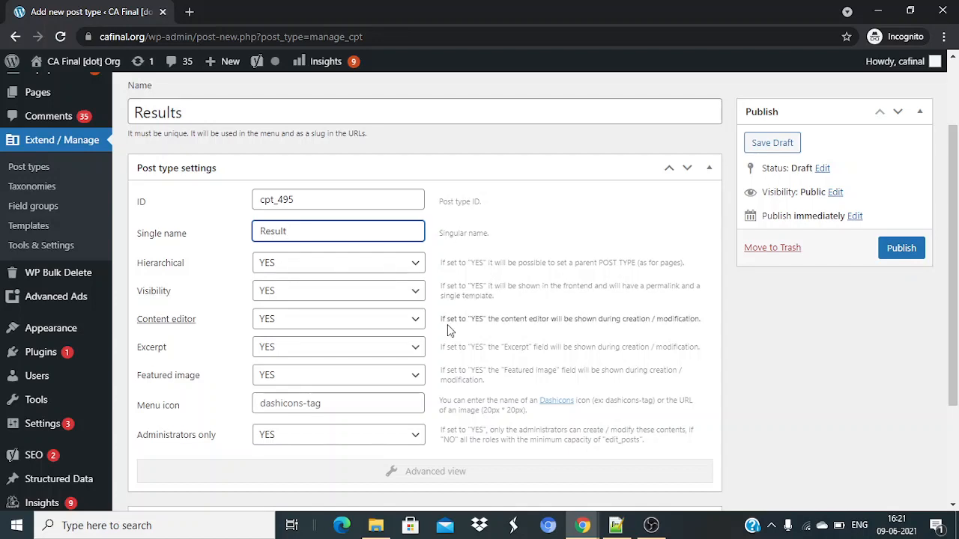
Set Excerpt to NO and expand the advanced label settings to review them.
click(338, 357)
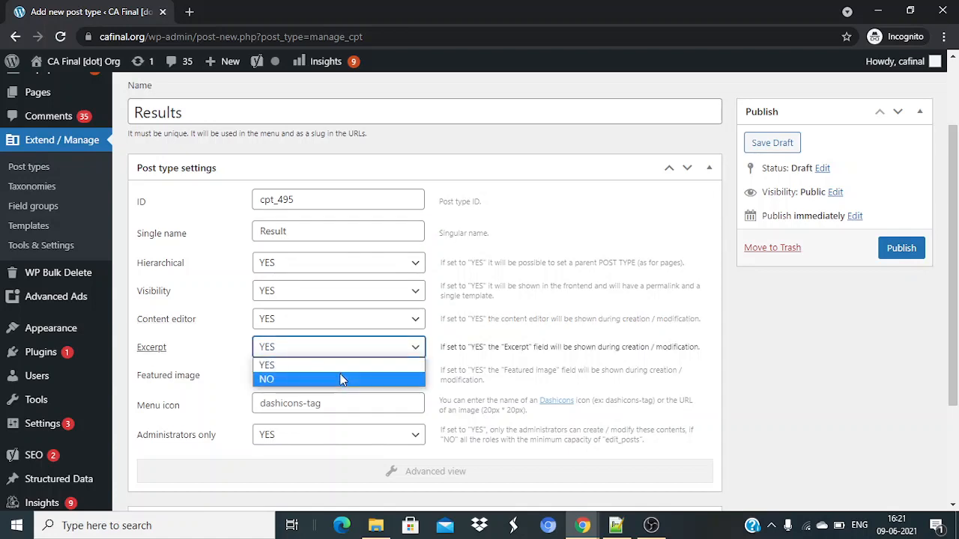
click(340, 379)
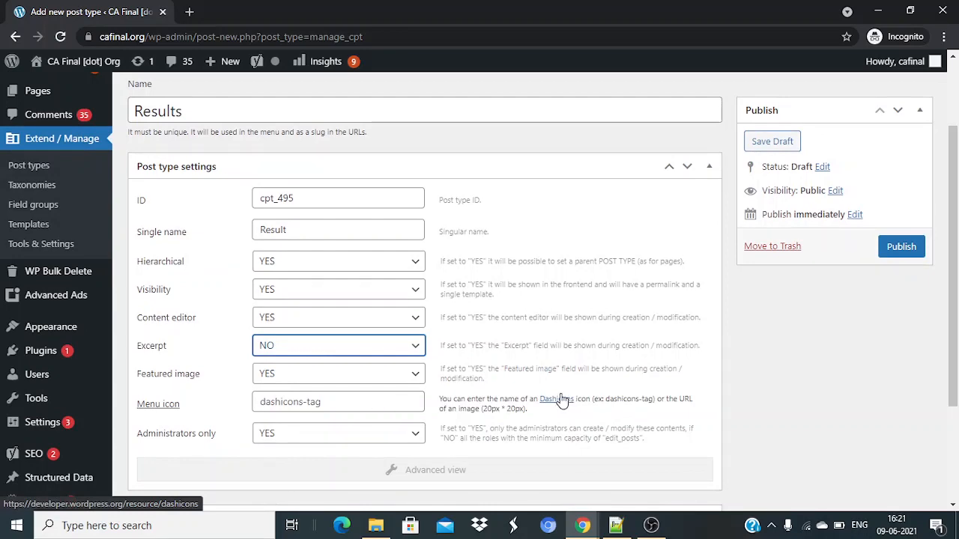
scroll(573, 346, down, 1)
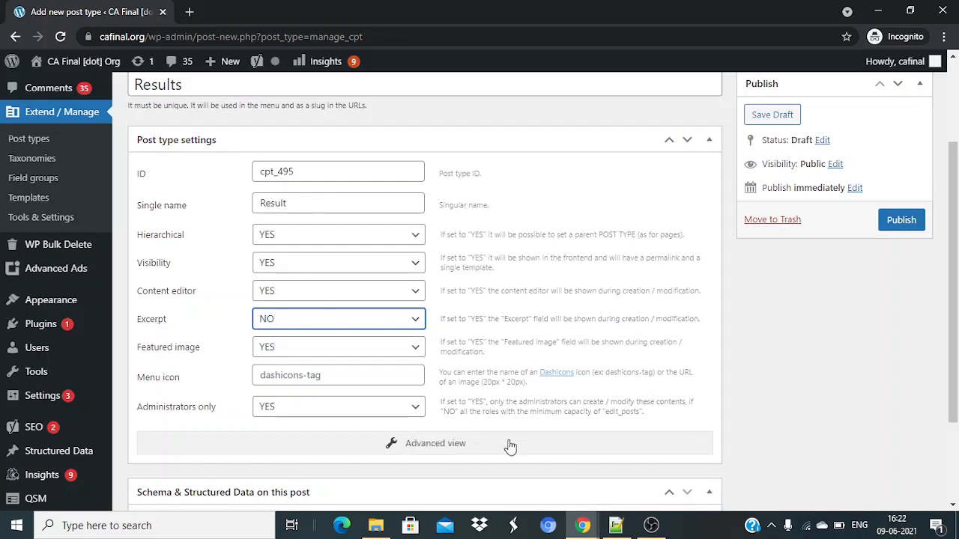
click(510, 445)
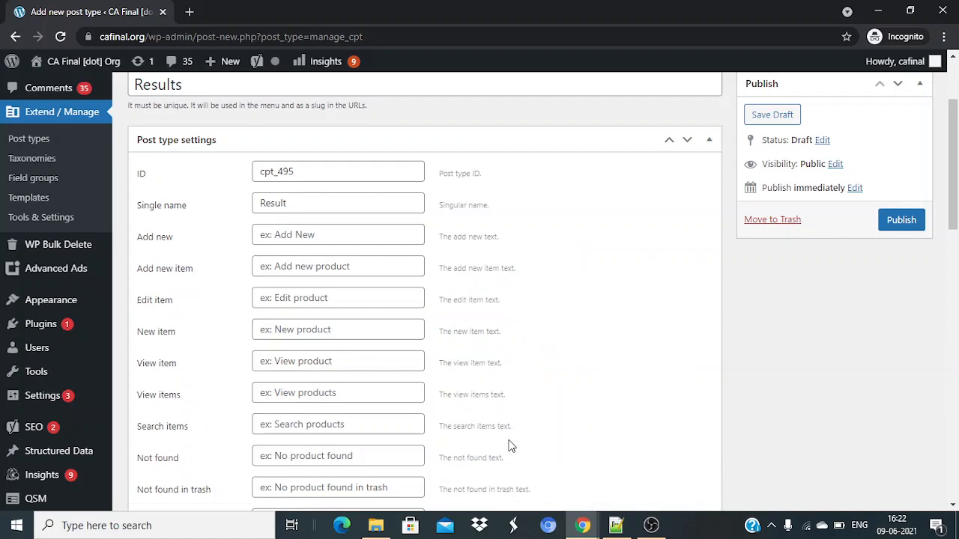
scroll(526, 305, down, 1)
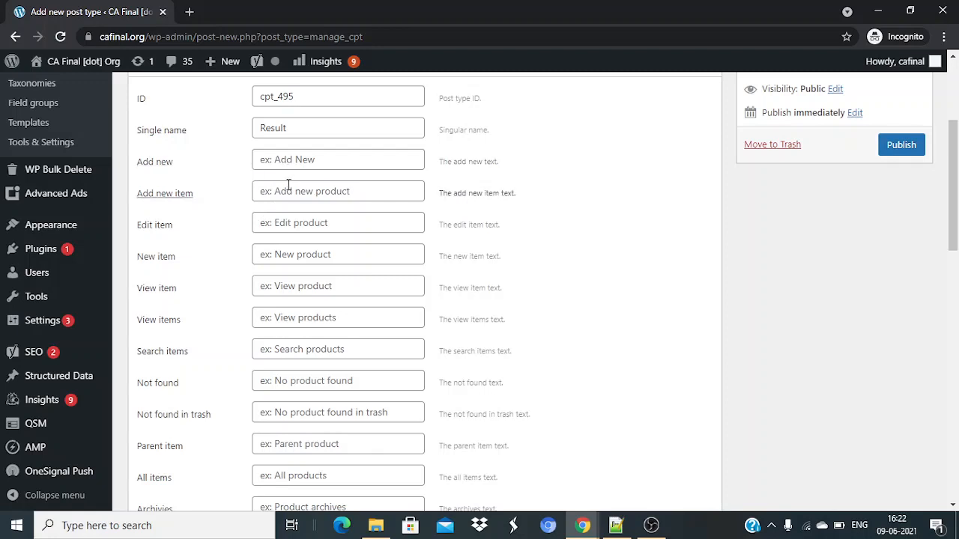
scroll(380, 317, down, 4)
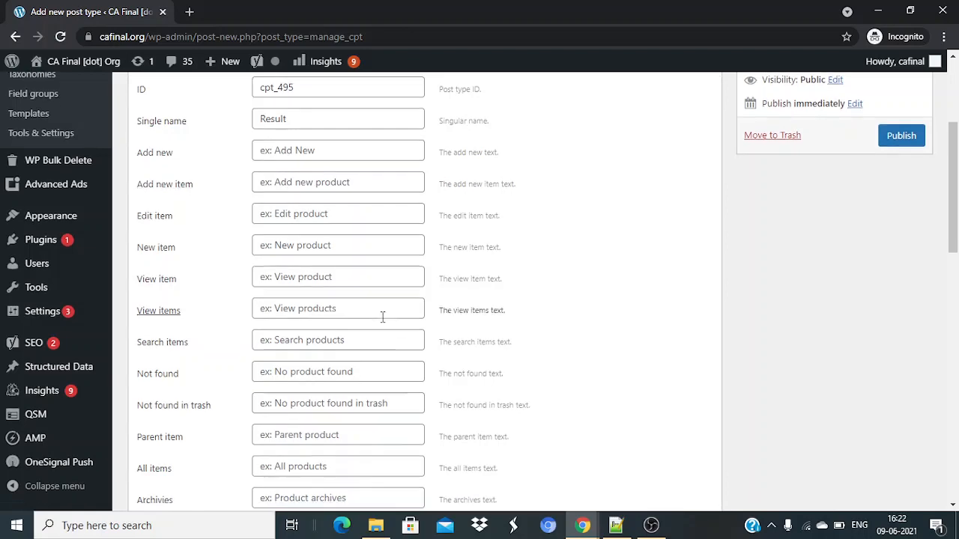
scroll(383, 317, down, 8)
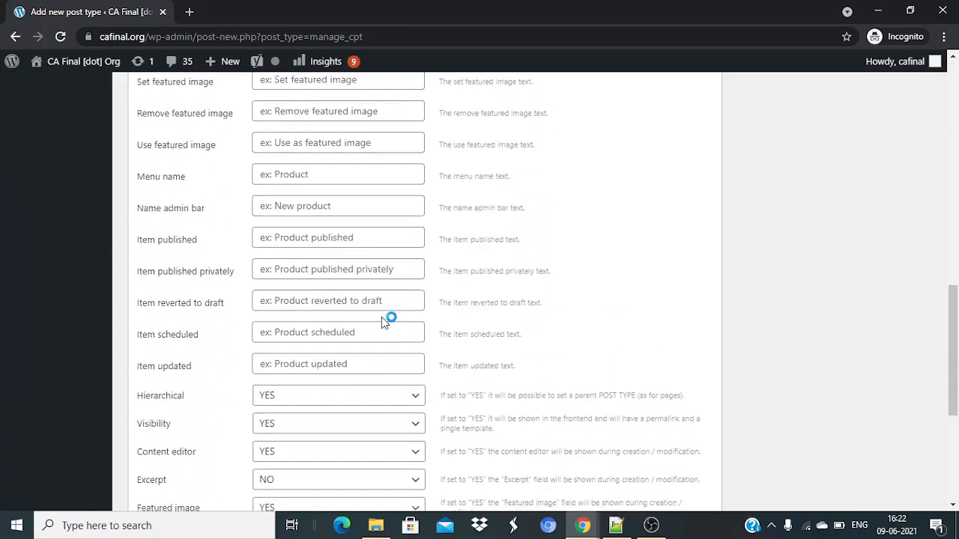
scroll(382, 321, up, 1)
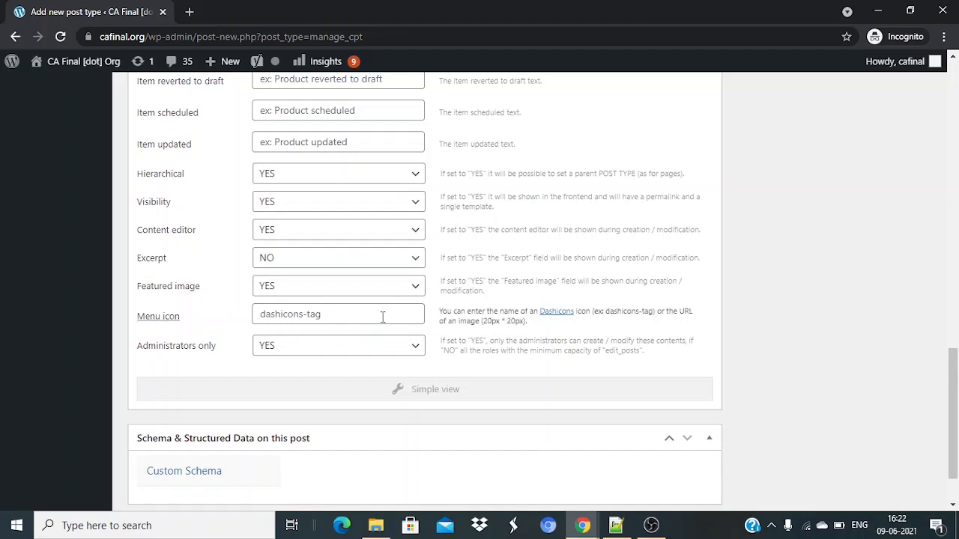
scroll(382, 317, down, 1)
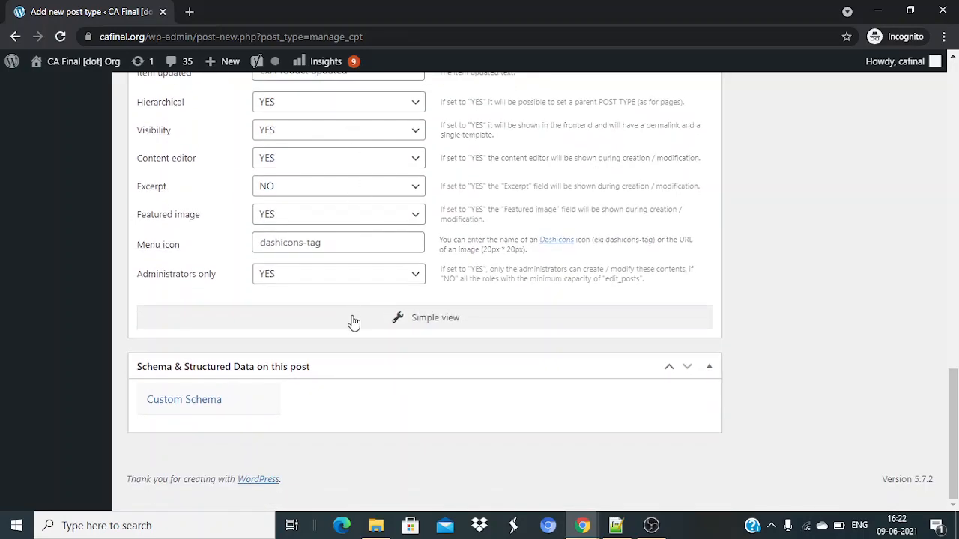
scroll(522, 324, up, 15)
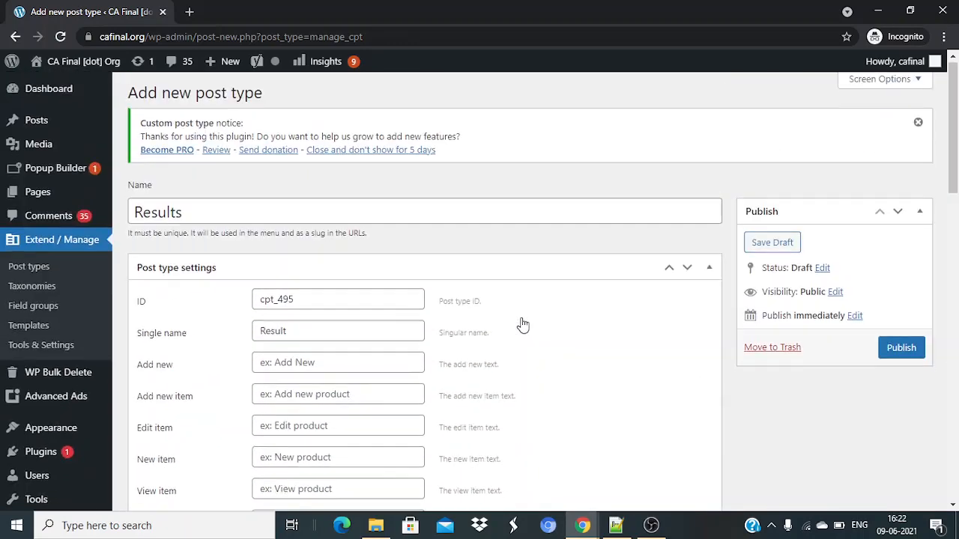
Publish the Results post type and view its empty Results list.
click(901, 353)
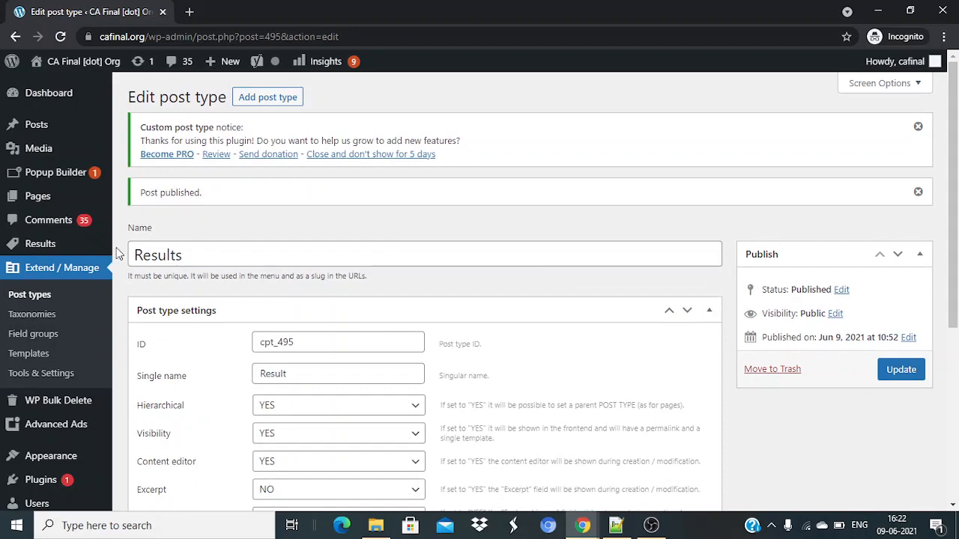
mouse_move(78, 253)
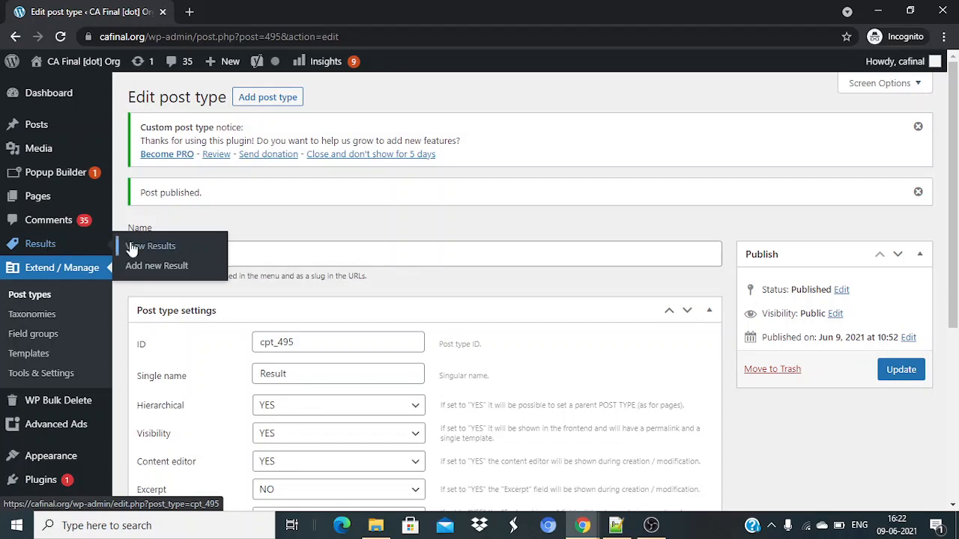
click(132, 247)
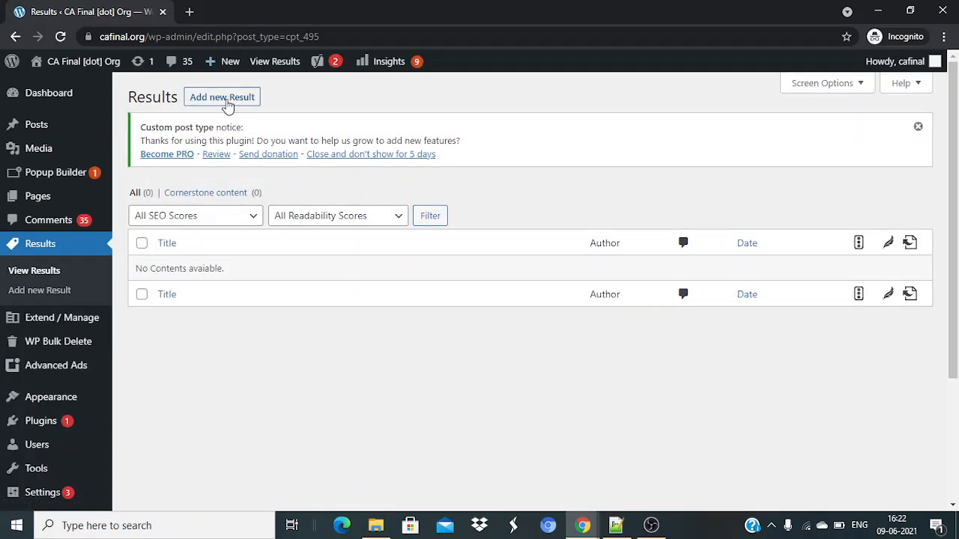
Start a new Result entry and scroll through the blank editor.
click(228, 105)
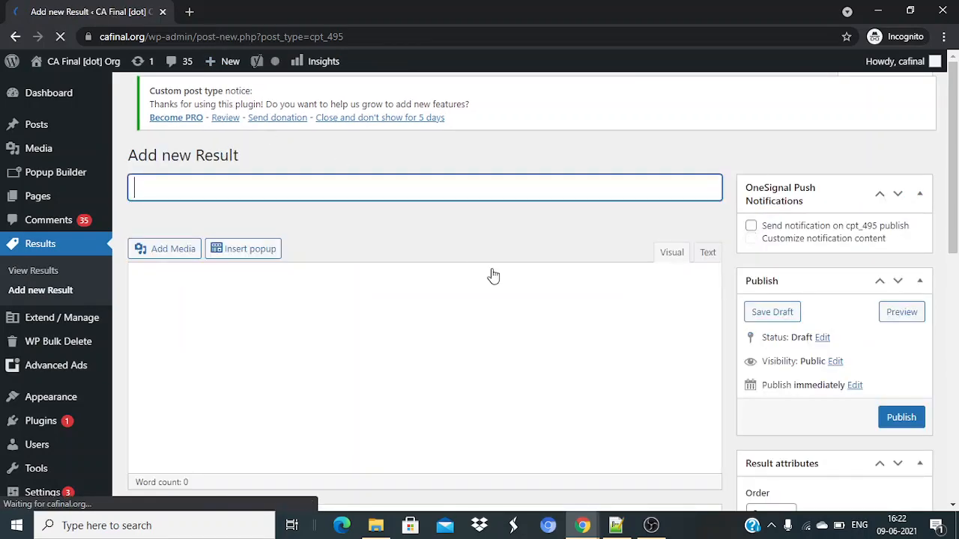
scroll(490, 274, down, 2)
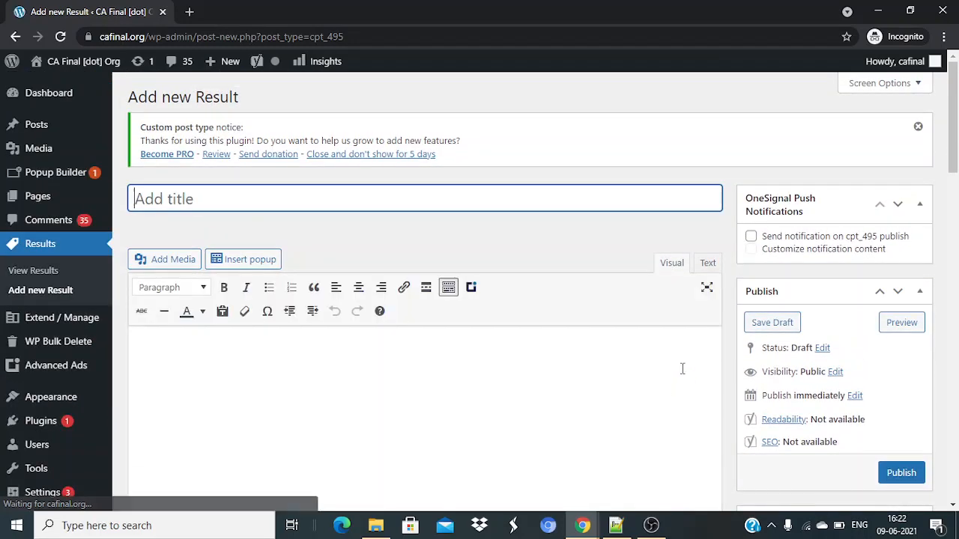
scroll(682, 368, down, 5)
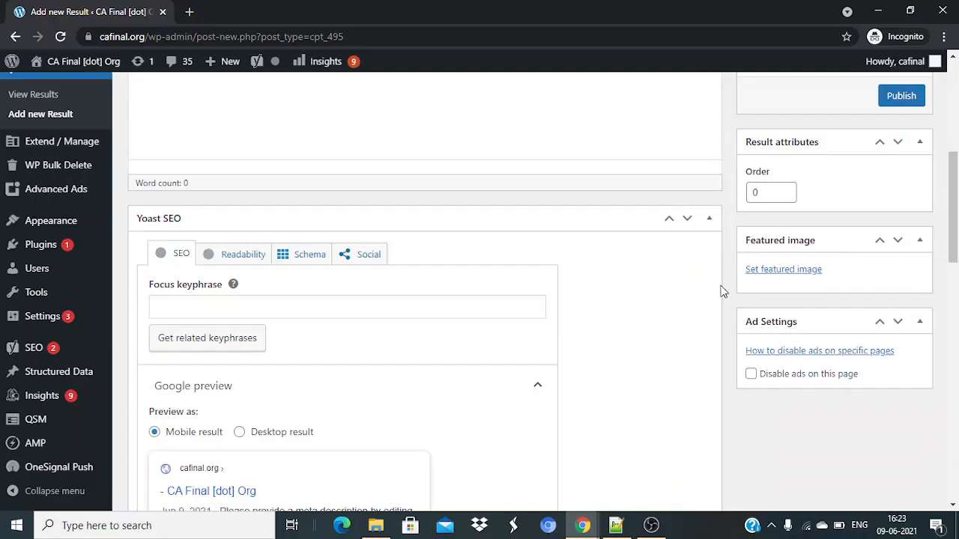
scroll(723, 292, up, 1)
scroll(723, 292, up, 3)
mouse_move(72, 131)
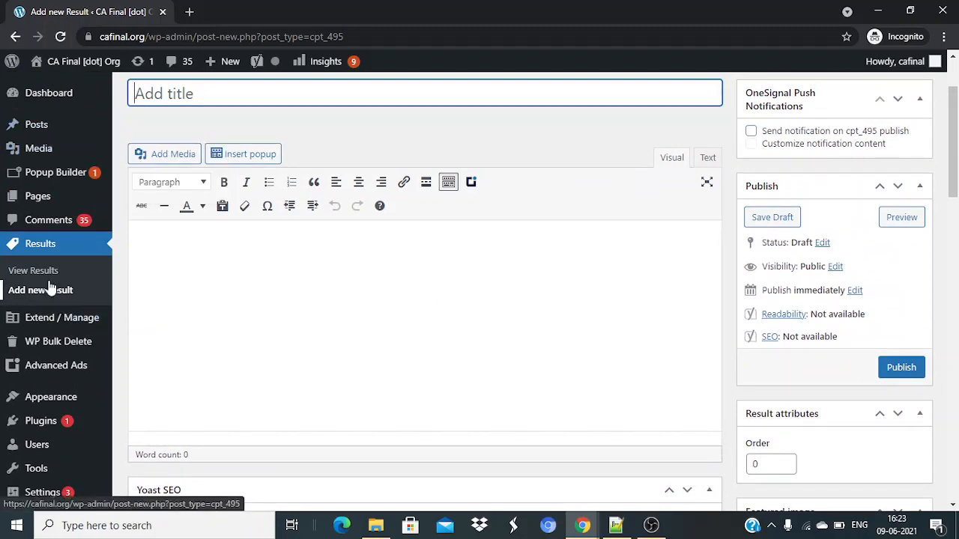
mouse_move(39, 312)
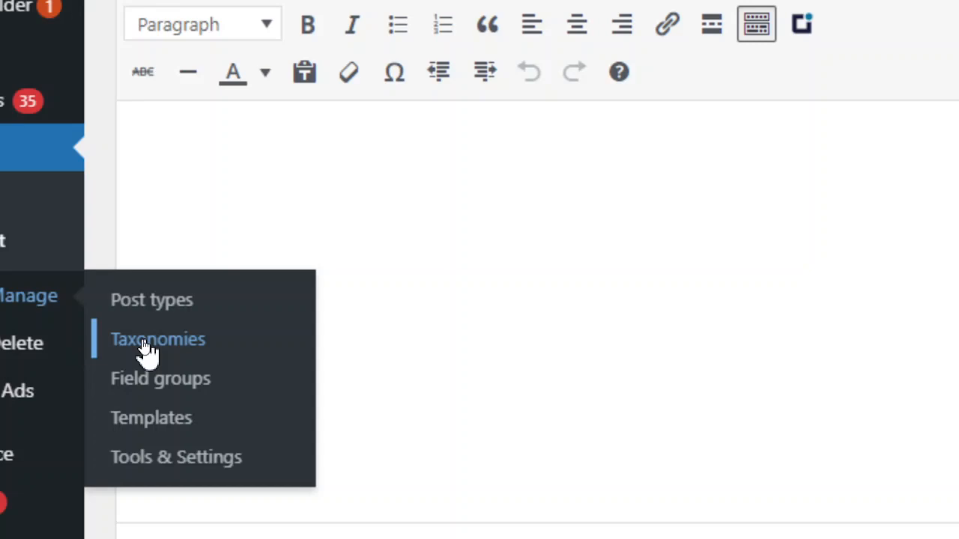
Go to the Taxonomies list and start adding a new taxonomy.
click(147, 349)
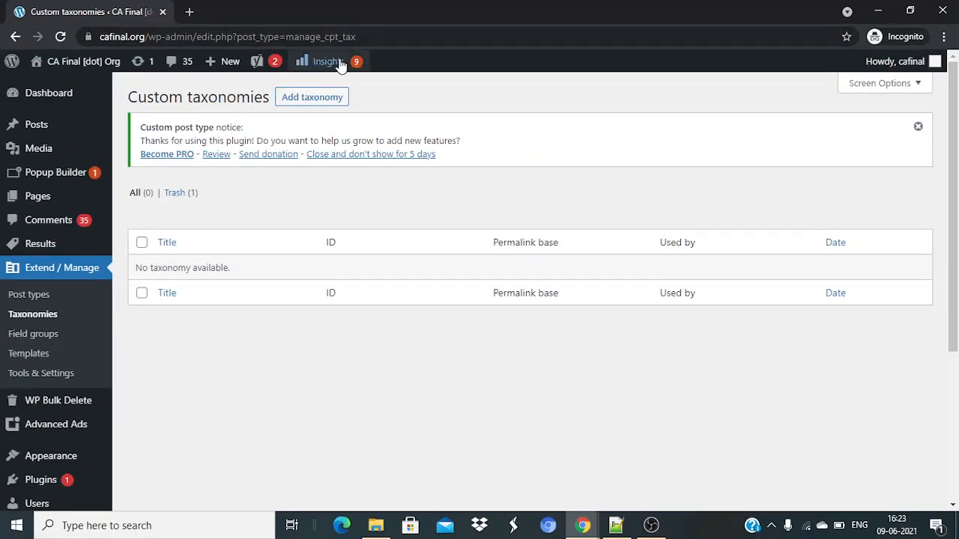
click(320, 100)
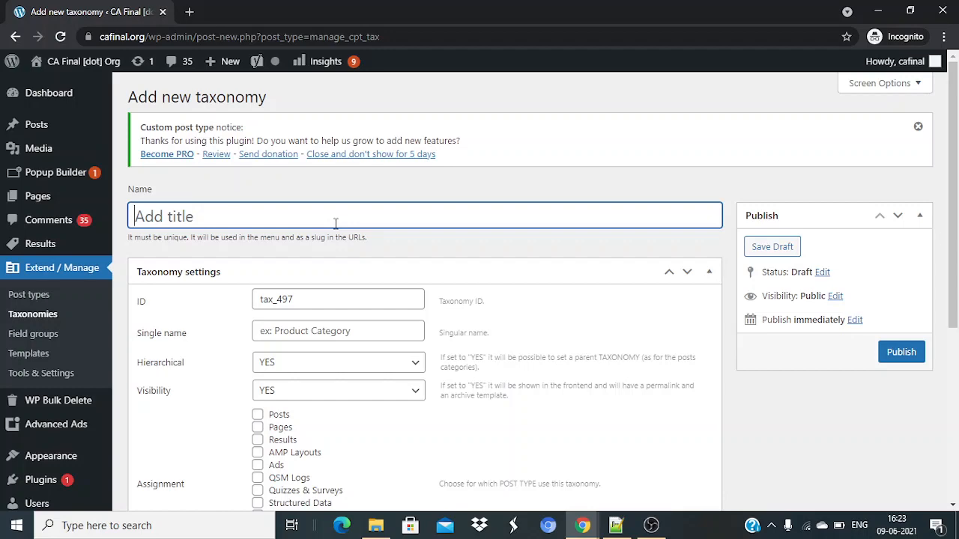
Name the taxonomy 'Result Categories' and assign it to the Results post type.
scroll(457, 482, down, 2)
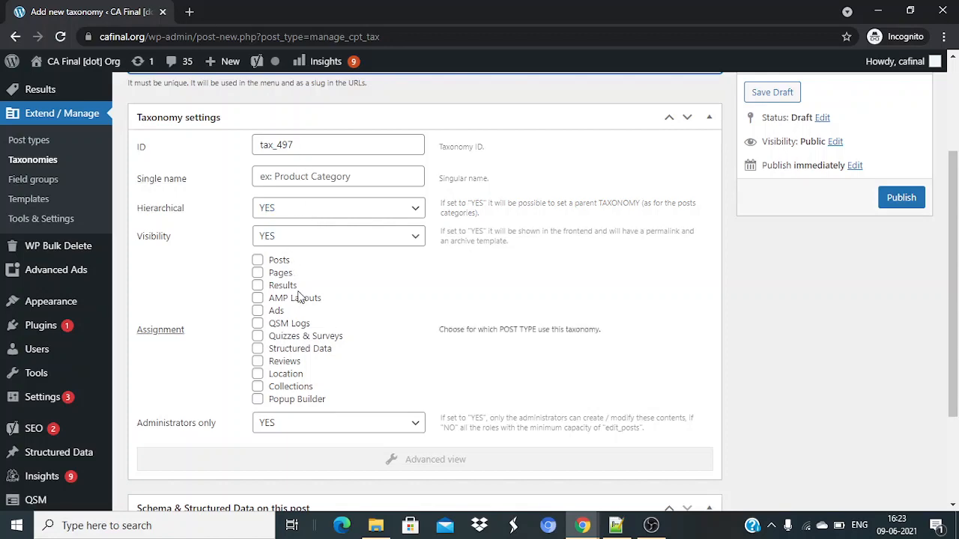
scroll(326, 364, up, 2)
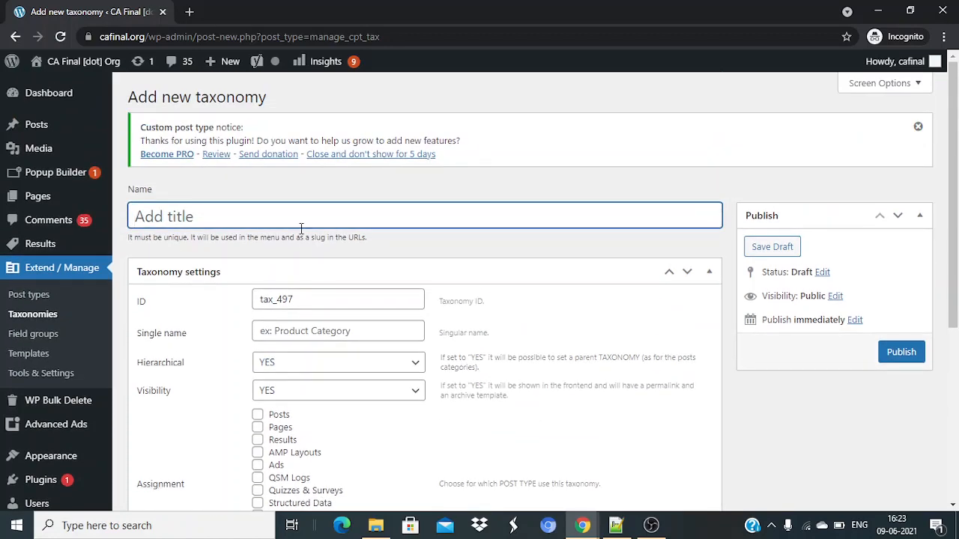
text(Result Catego)
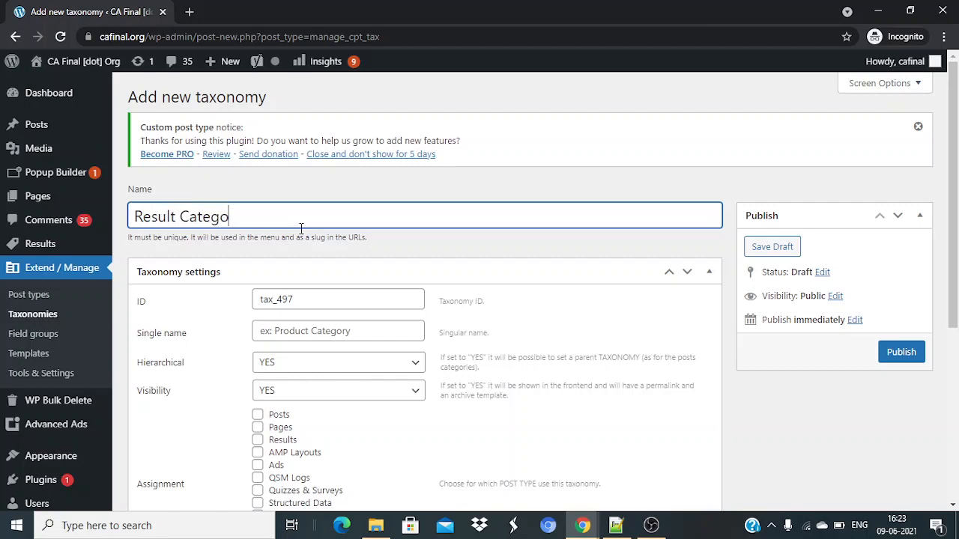
text(rues)
key(BackSpace)
key(BackSpace)
key(BackSpace)
text(ies)
scroll(543, 277, down, 2)
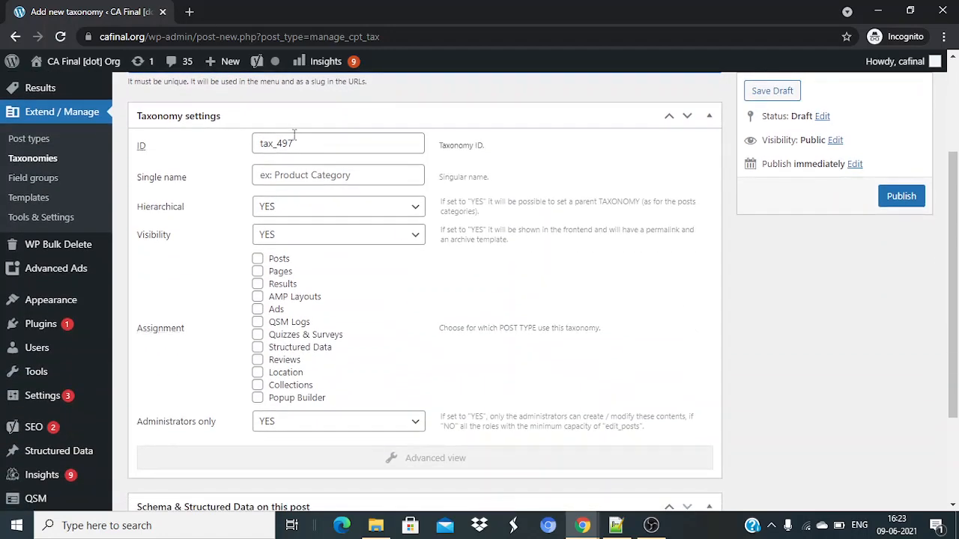
click(258, 284)
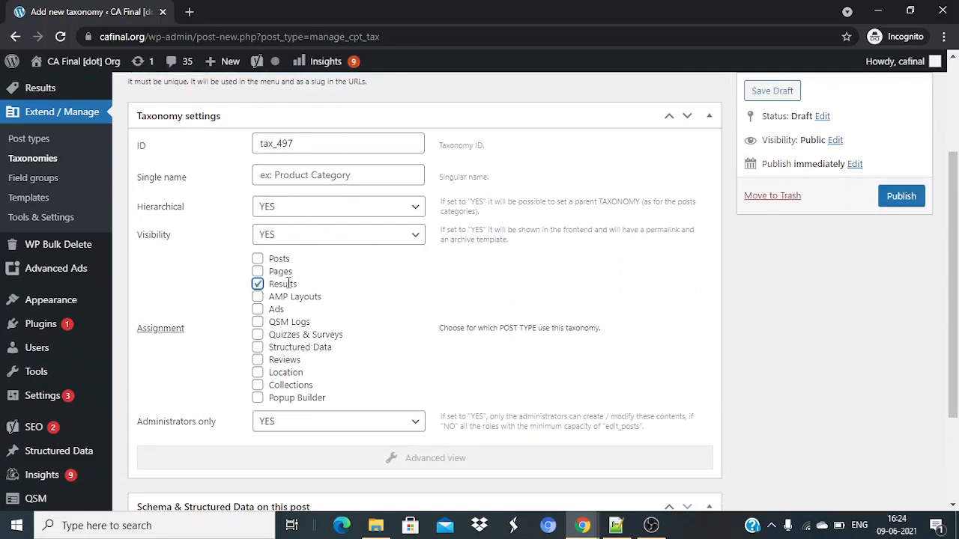
Enter 'Result Category' as the single name and publish the taxonomy.
scroll(412, 331, down, 2)
click(403, 327)
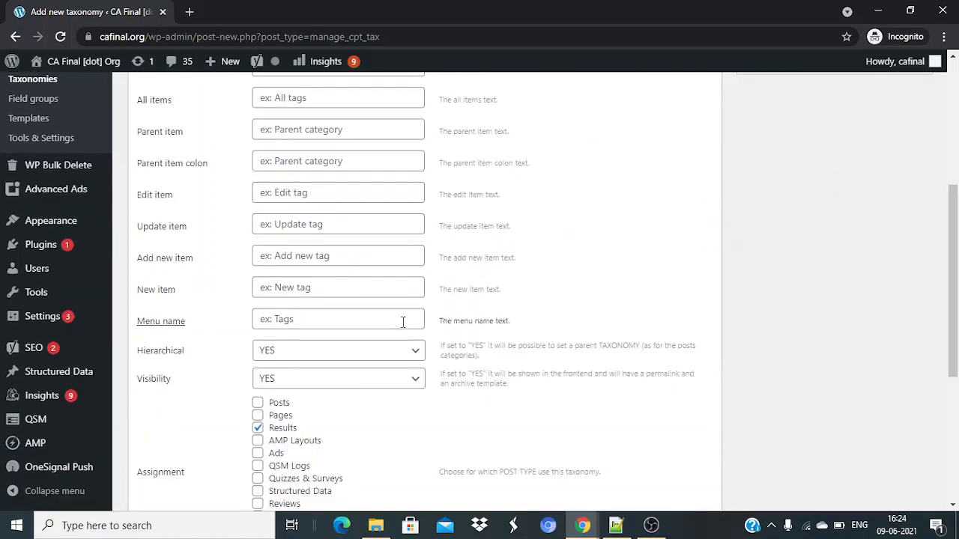
scroll(561, 284, down, 4)
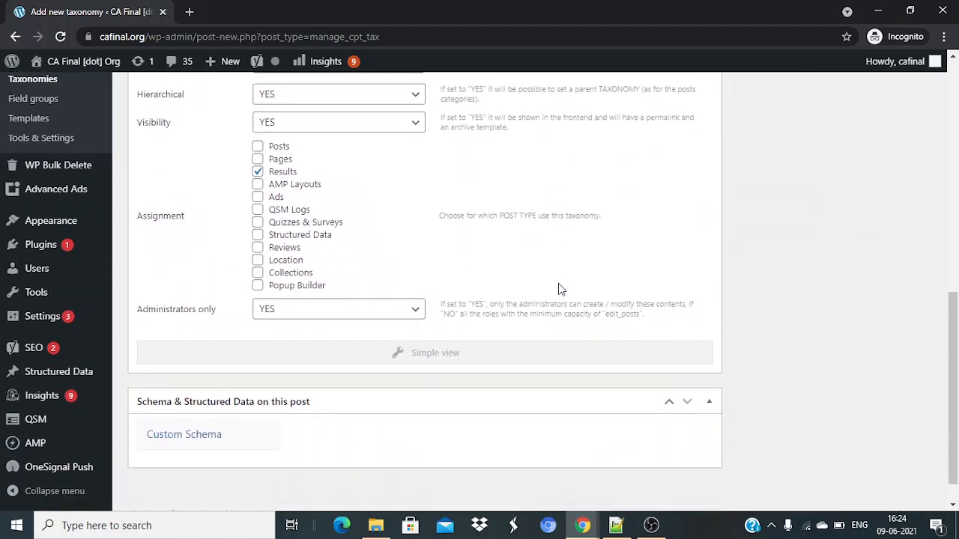
scroll(558, 283, up, 8)
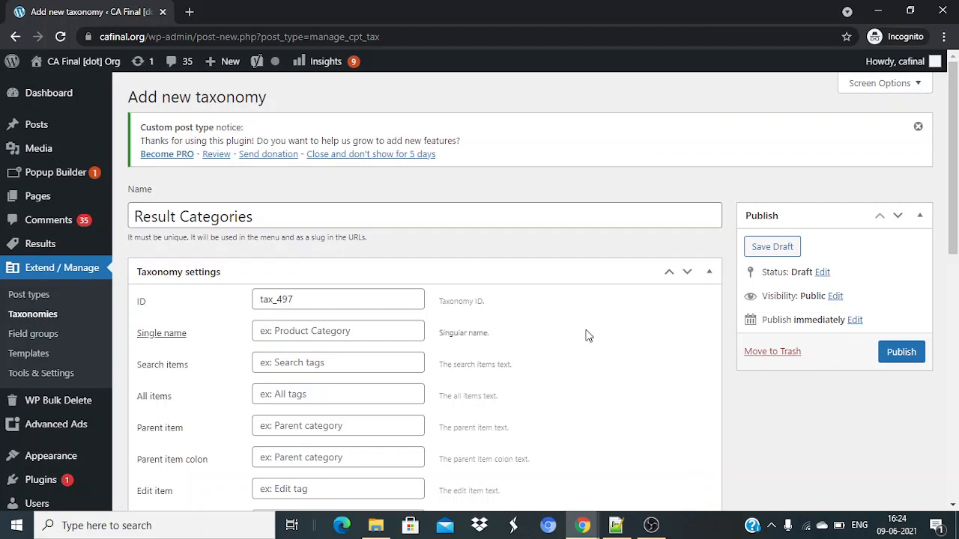
click(904, 366)
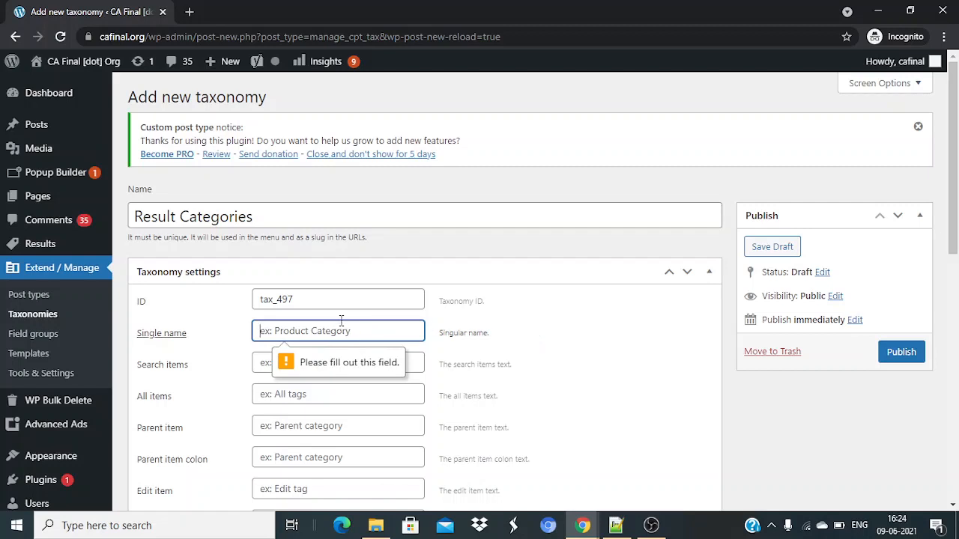
text(Result)
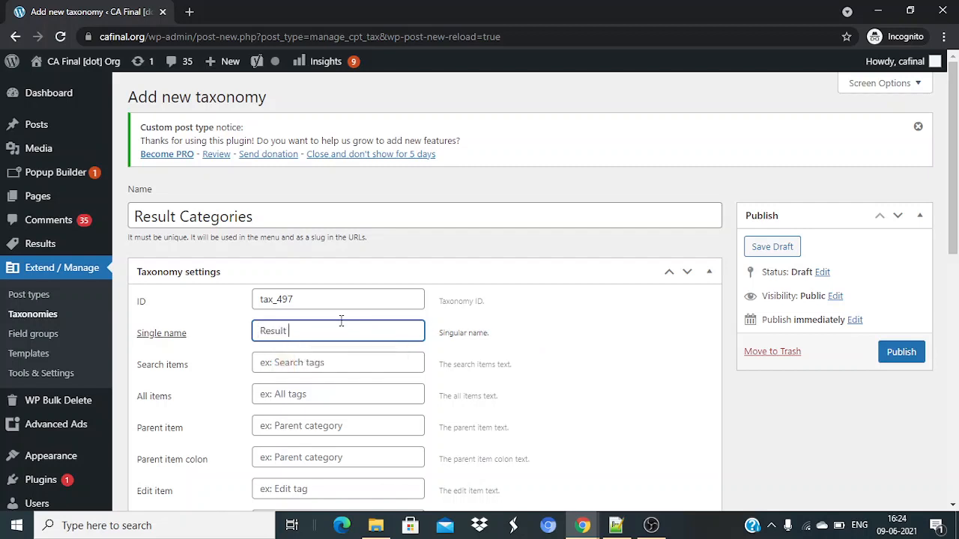
text( Category)
click(896, 359)
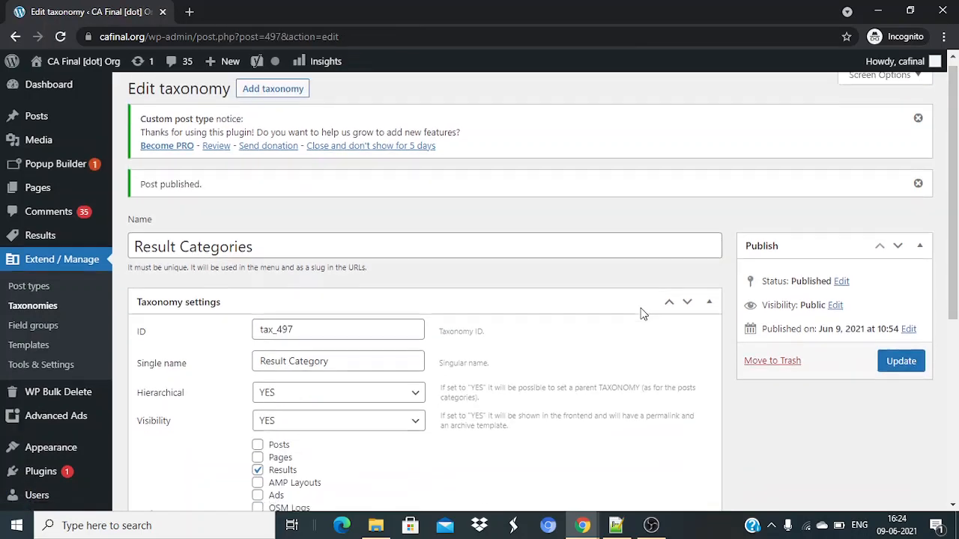
On the Result Categories page, add a new category named '10th Std' (slug 10th-std).
scroll(641, 313, down, 2)
scroll(640, 313, down, 2)
scroll(640, 313, up, 4)
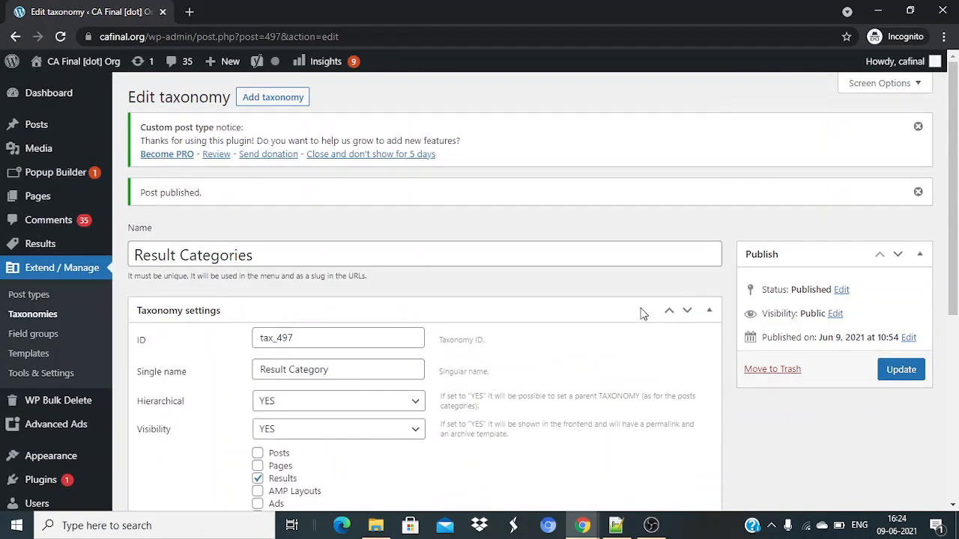
mouse_move(45, 244)
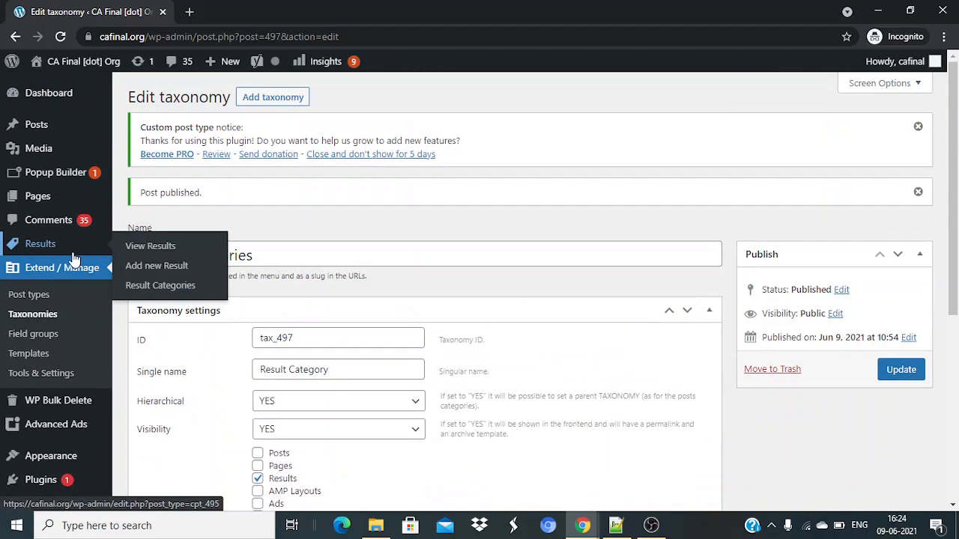
click(156, 286)
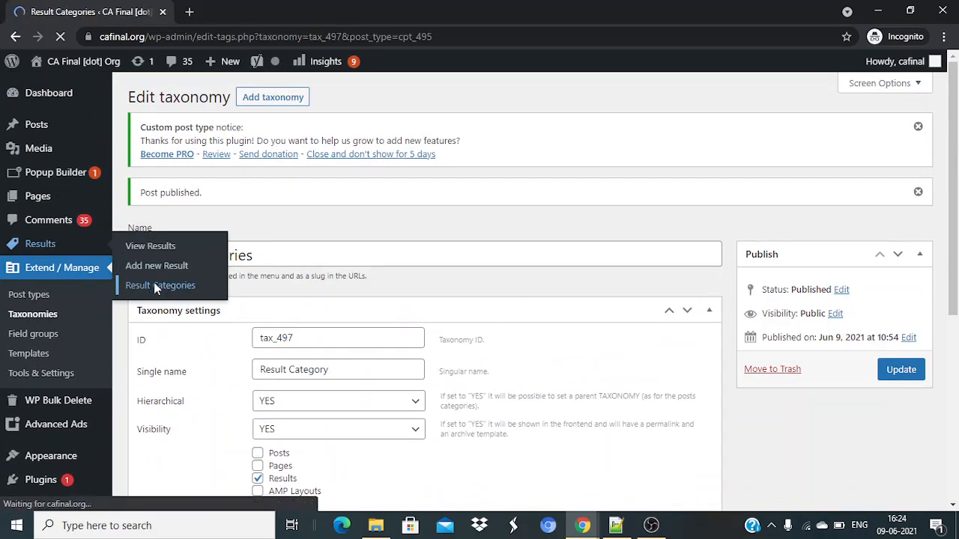
scroll(470, 327, down, 3)
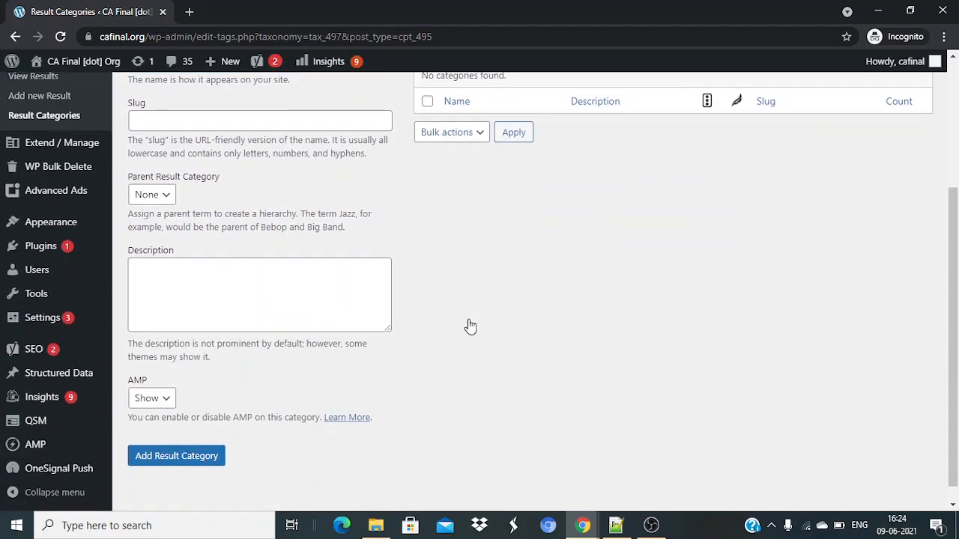
scroll(470, 326, up, 3)
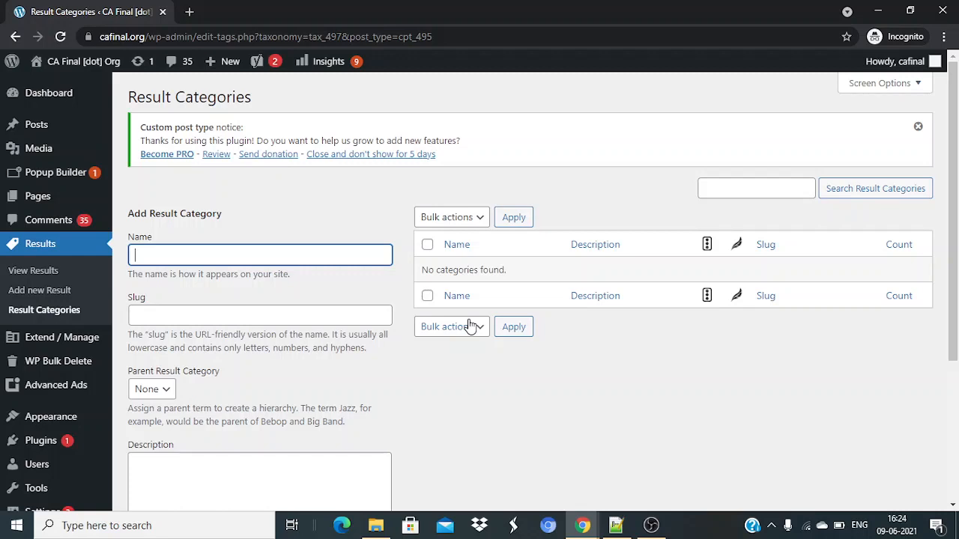
text(SSC)
text( 10th S)
text(tr)
key(ctrl+shift+Right)
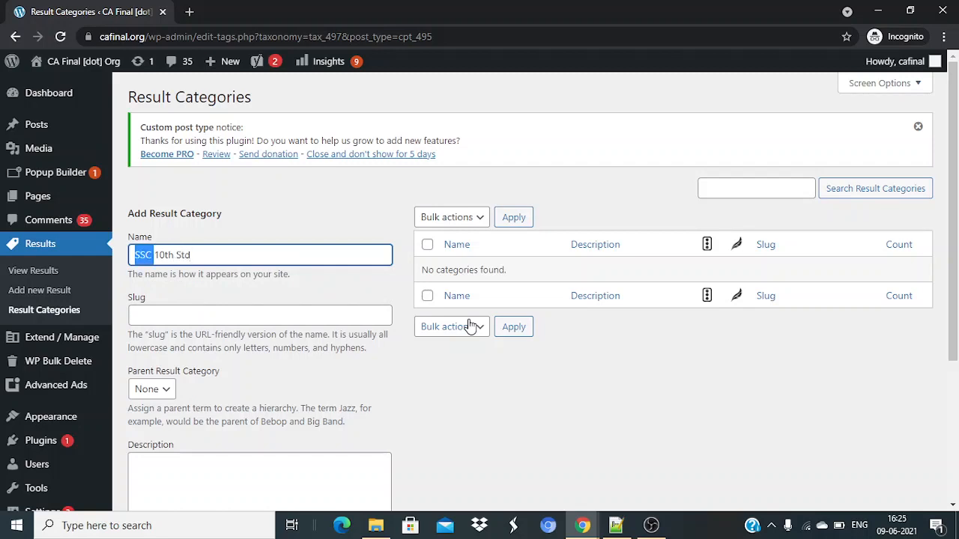
key(Delete)
scroll(469, 326, down, 3)
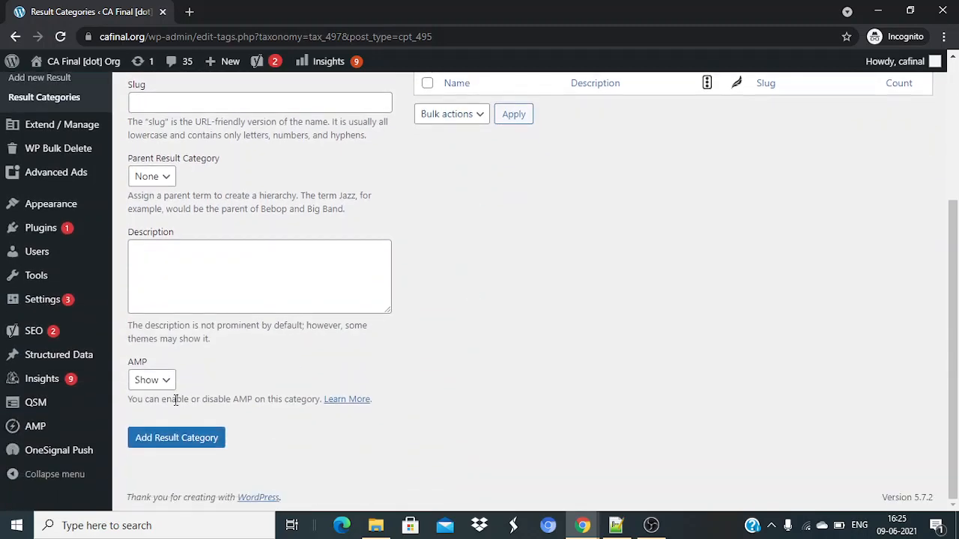
click(201, 437)
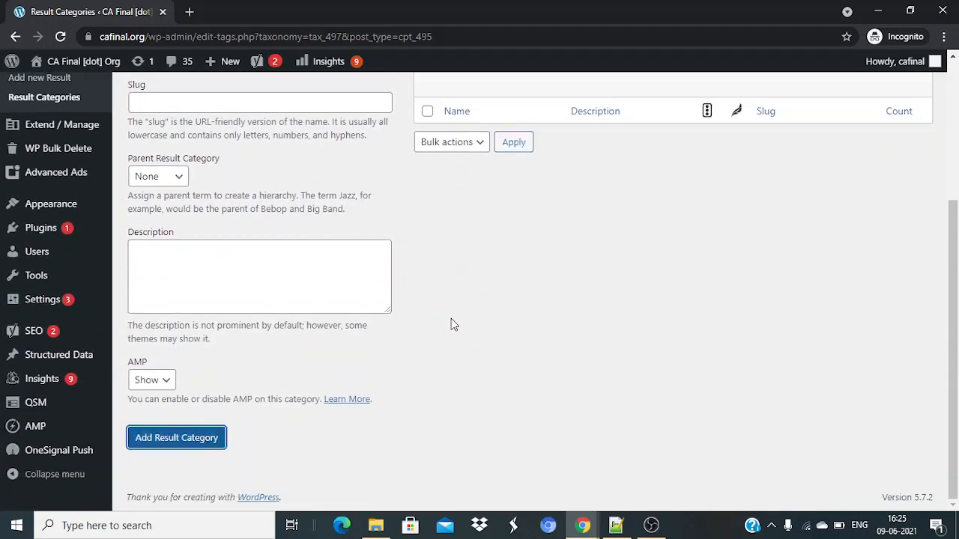
scroll(451, 319, up, 5)
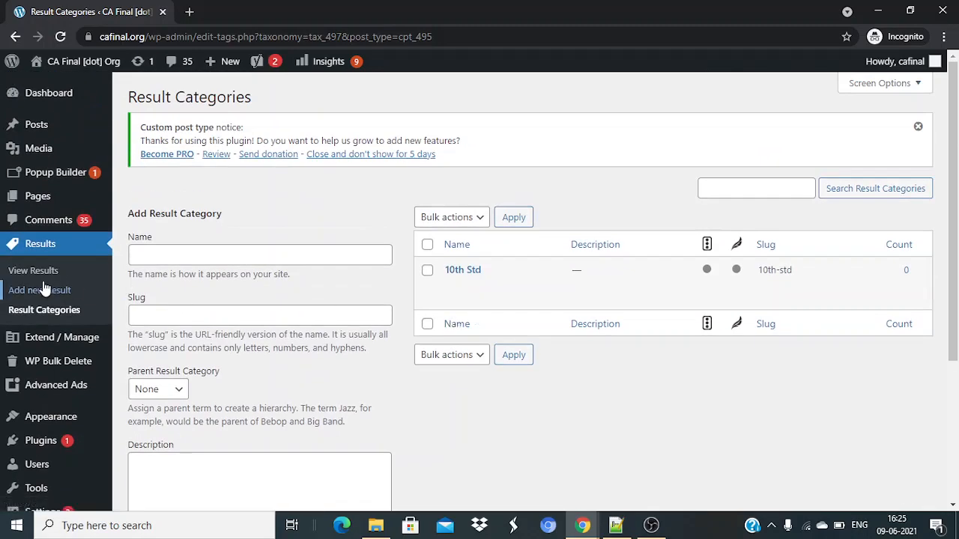
Start a new Result and tick the 10th Std category.
click(45, 279)
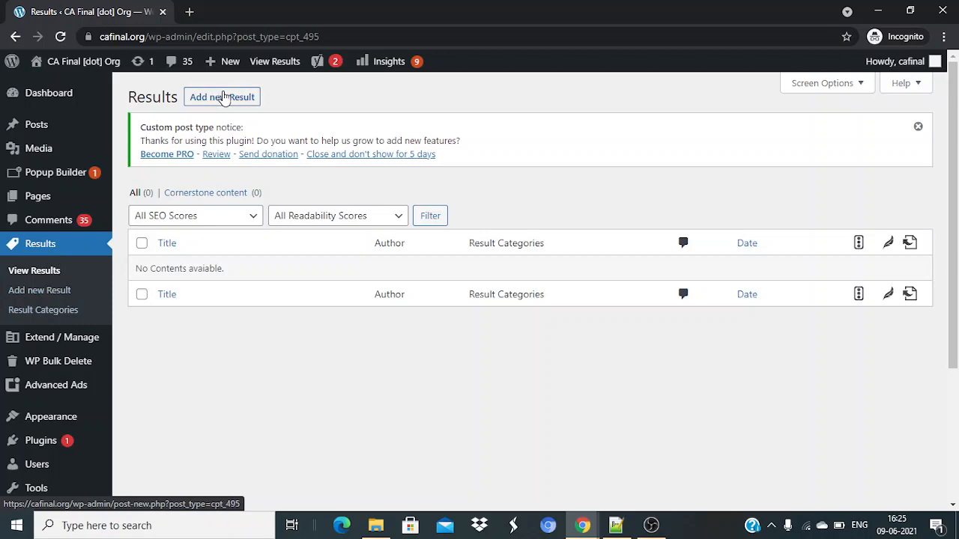
click(223, 98)
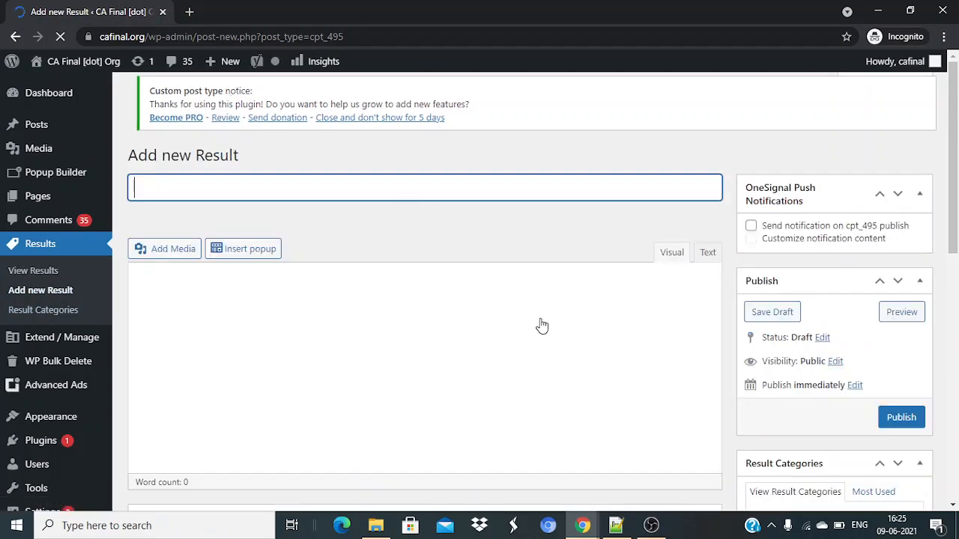
scroll(541, 326, down, 1)
scroll(542, 325, down, 3)
scroll(541, 326, up, 4)
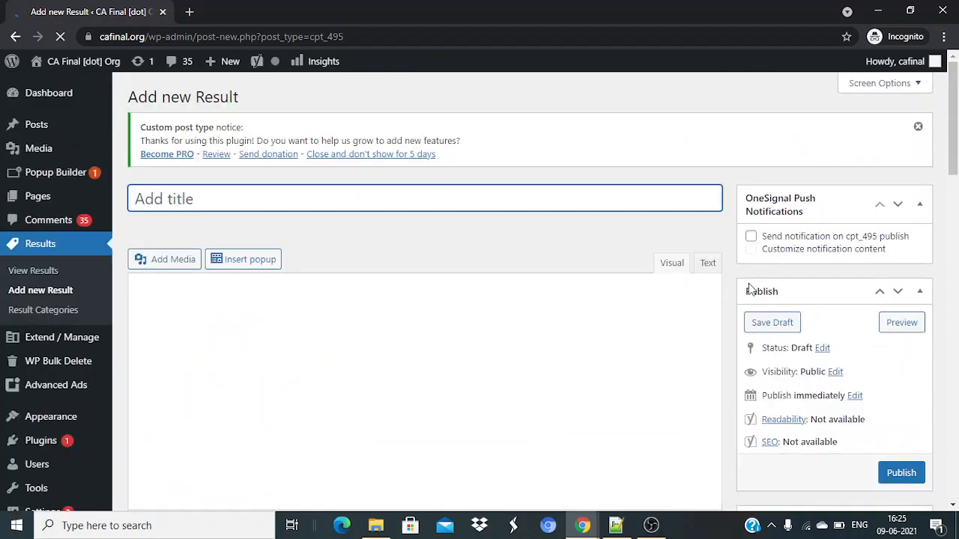
scroll(804, 330, down, 5)
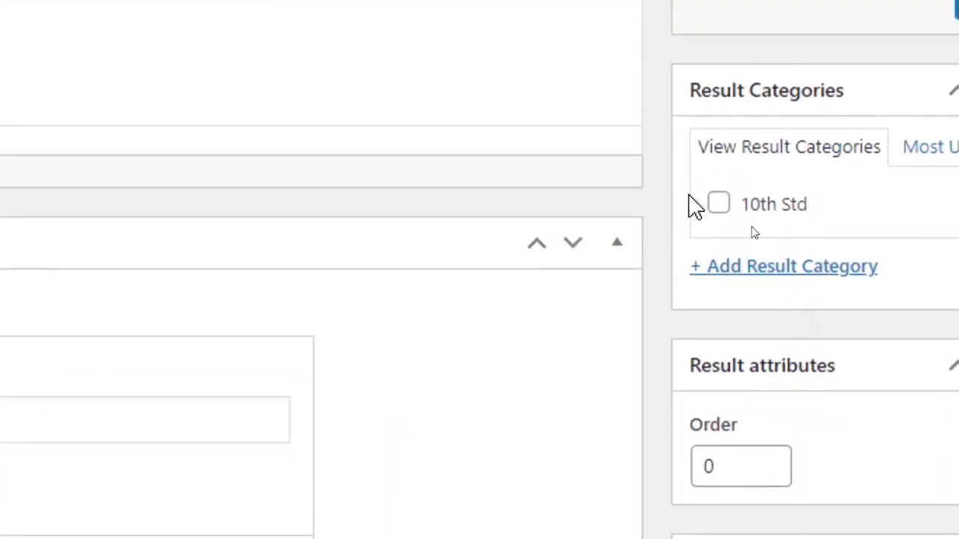
click(718, 204)
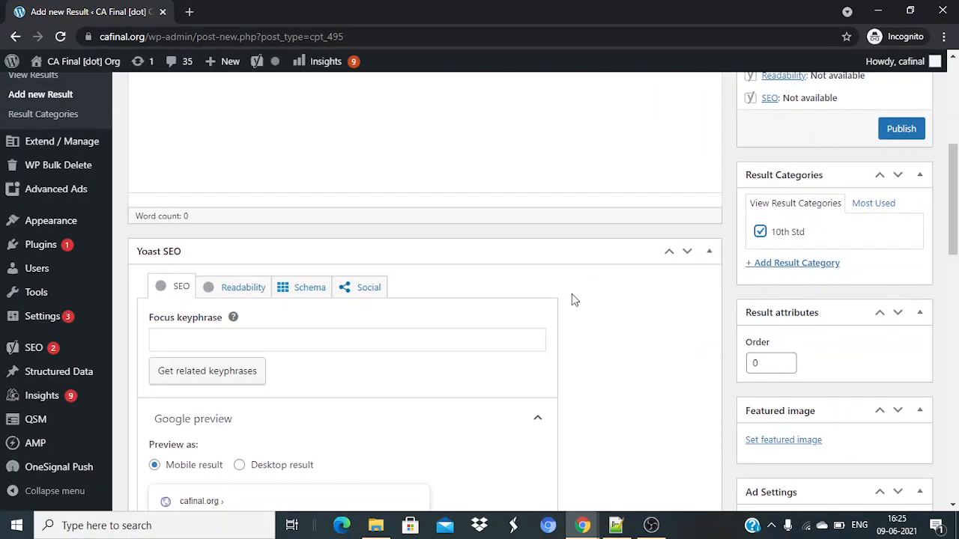
scroll(571, 293, up, 5)
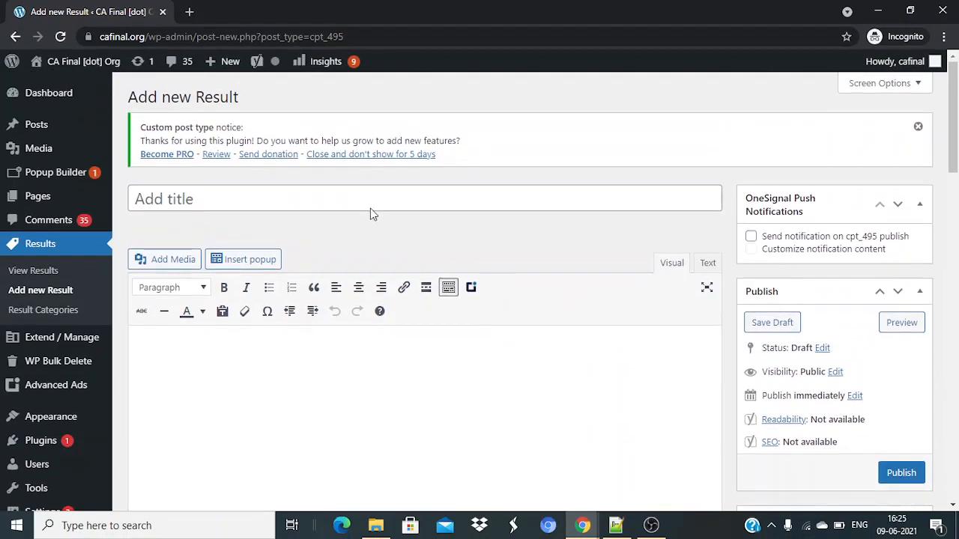
Title it '99% in 10th', enter the student's name as the body, and publish.
click(379, 198)
text(99)
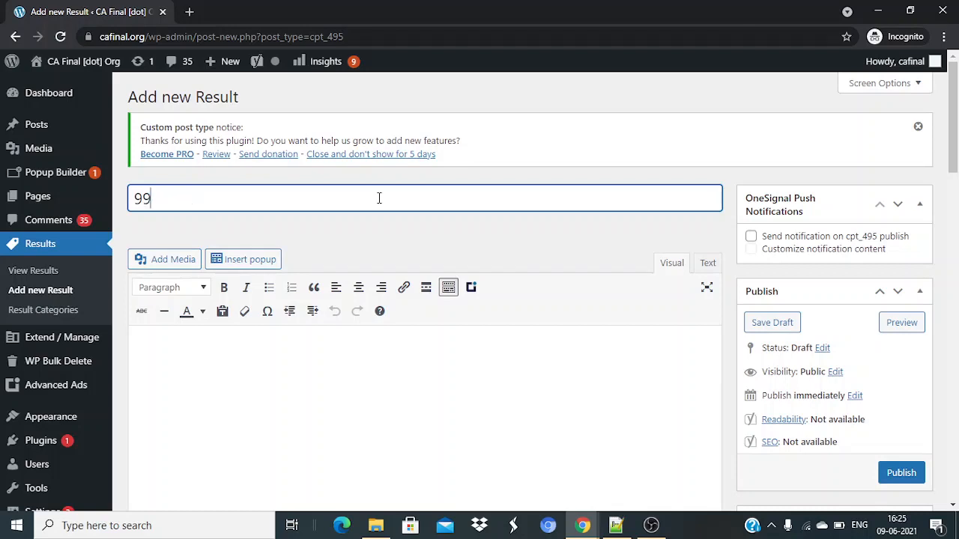
text(% in 10th)
click(416, 379)
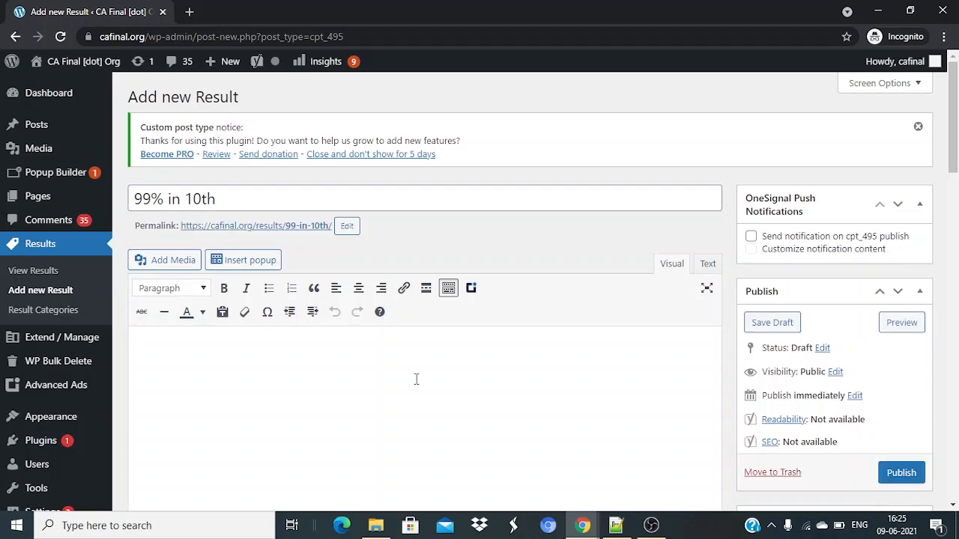
text(Praka)
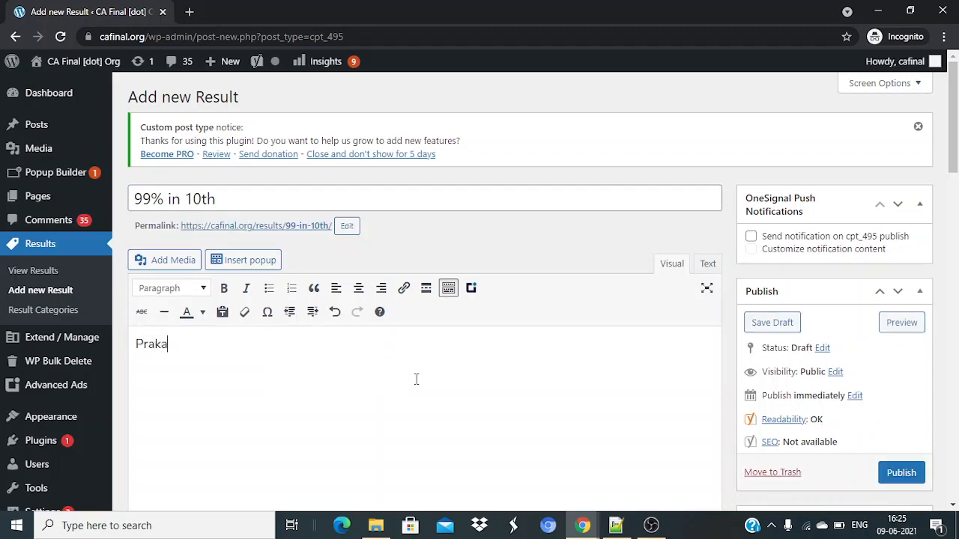
text(sh)
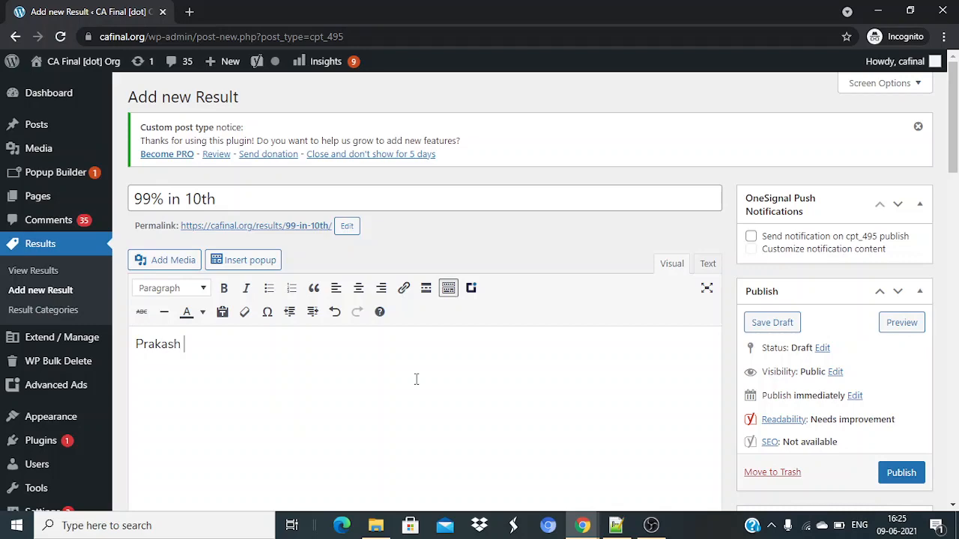
scroll(416, 379, down, 3)
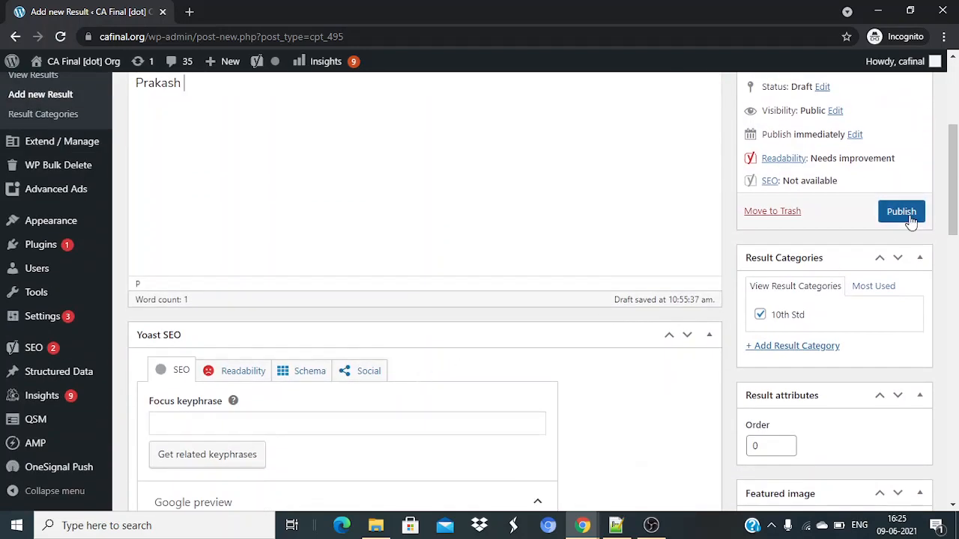
click(901, 212)
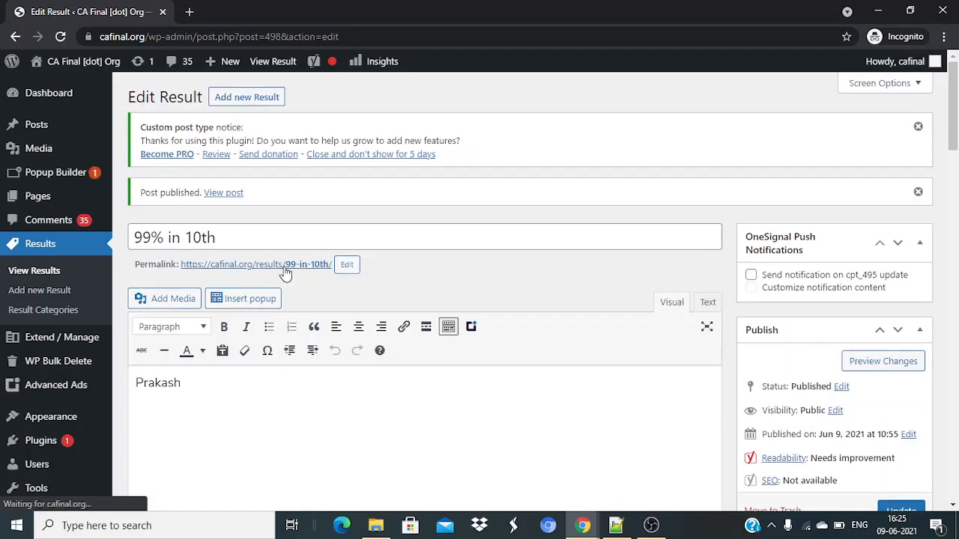
Open the published '99% in 10th' permalink in a new tab and dismiss the notification prompt.
right_click(286, 271)
click(305, 274)
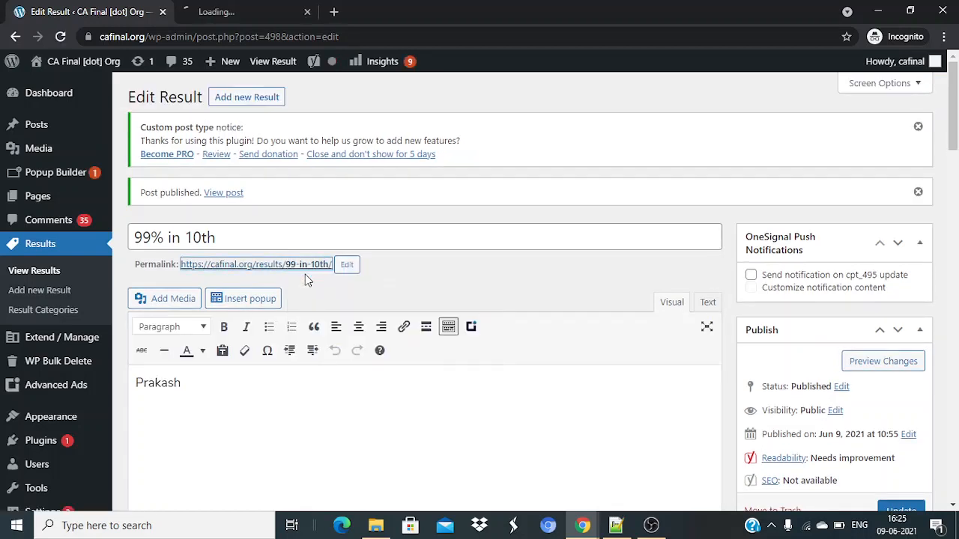
click(253, 9)
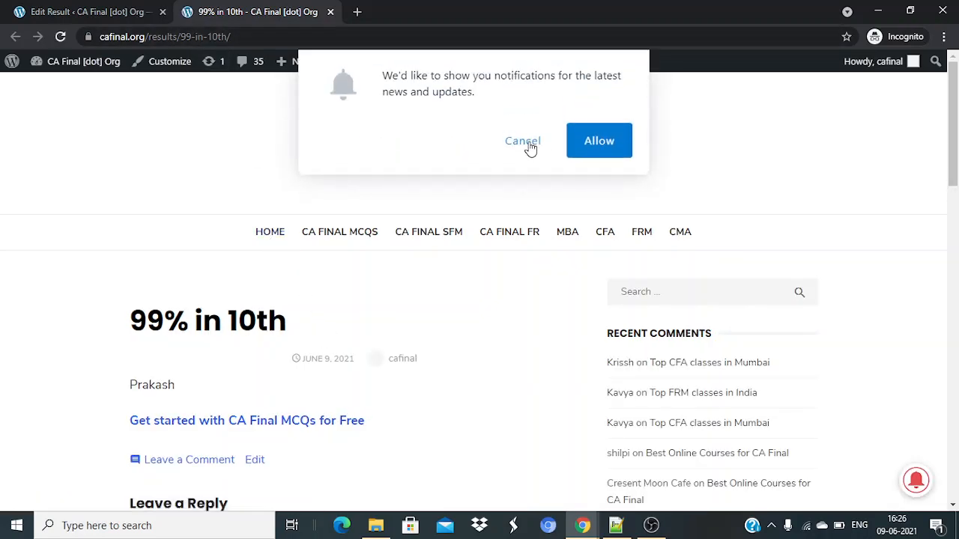
click(530, 143)
scroll(424, 370, down, 2)
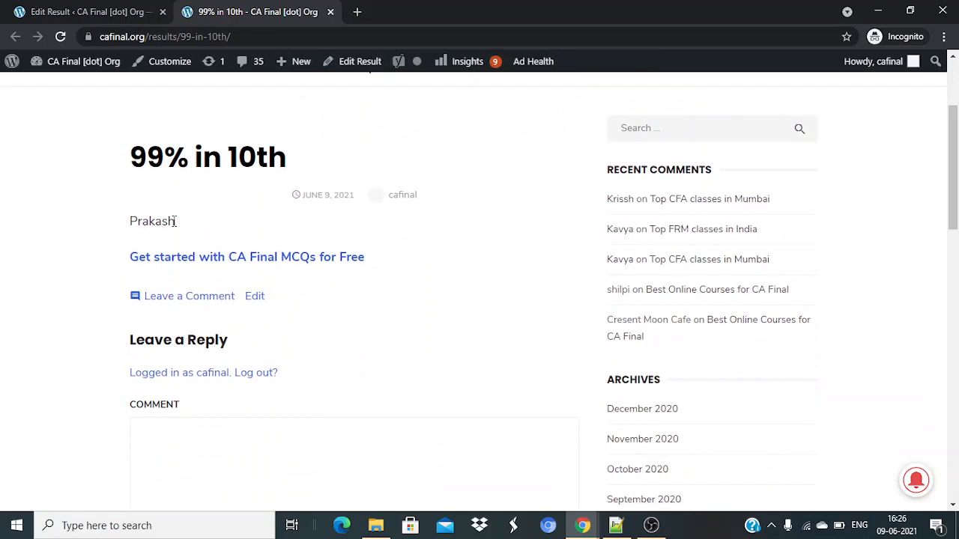
scroll(424, 304, down, 1)
scroll(424, 304, up, 3)
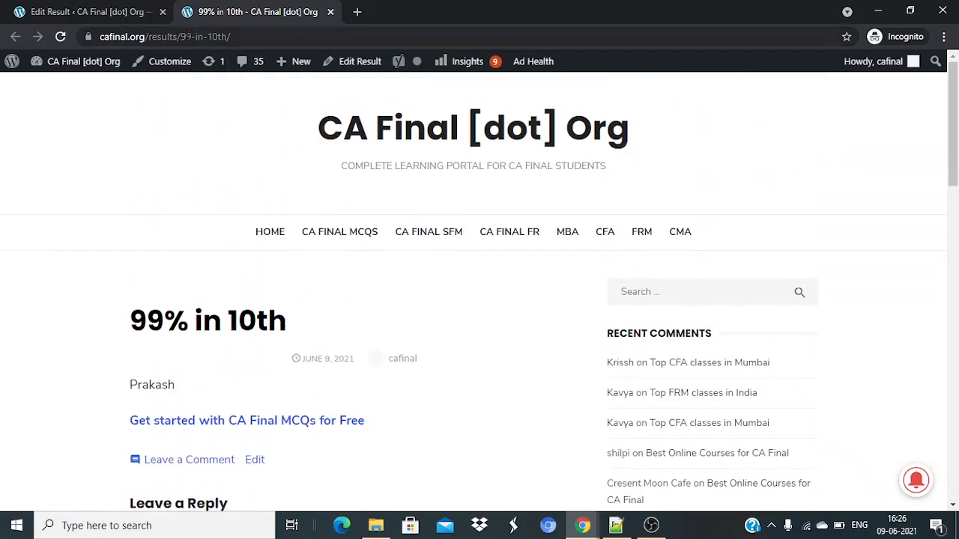
View the /results/ archive, open the 99% IN 10TH post there, then return to the Edit Result tab.
drag(181, 36, 322, 58)
key(BackSpace)
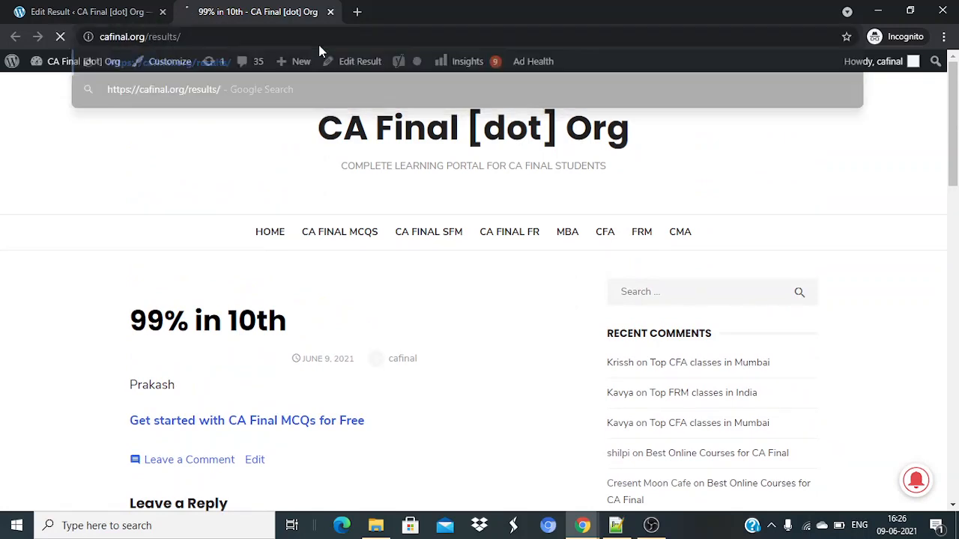
key(Return)
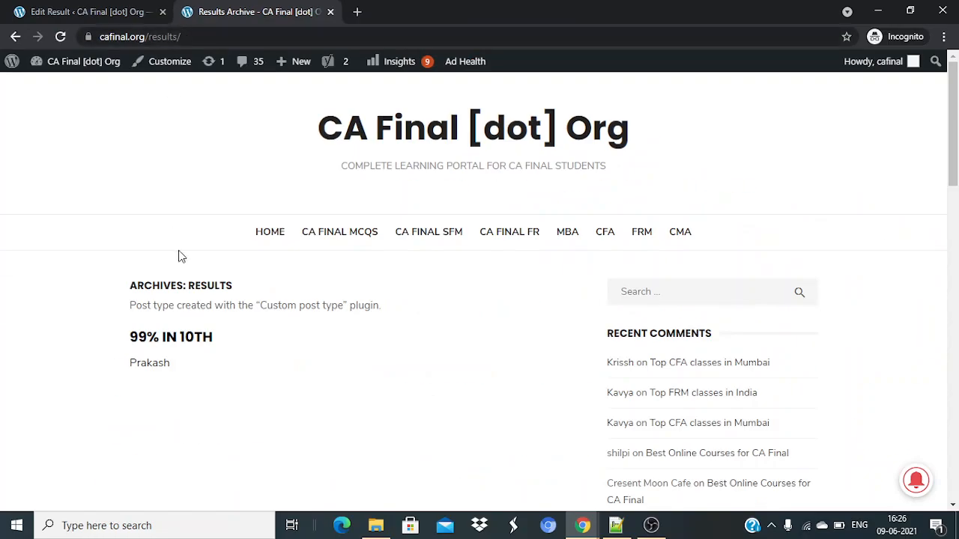
click(178, 338)
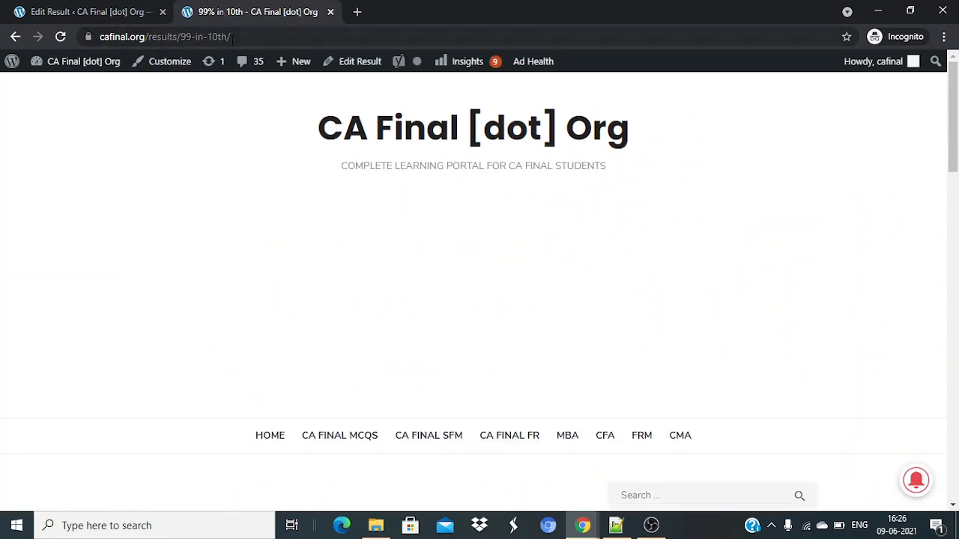
click(102, 9)
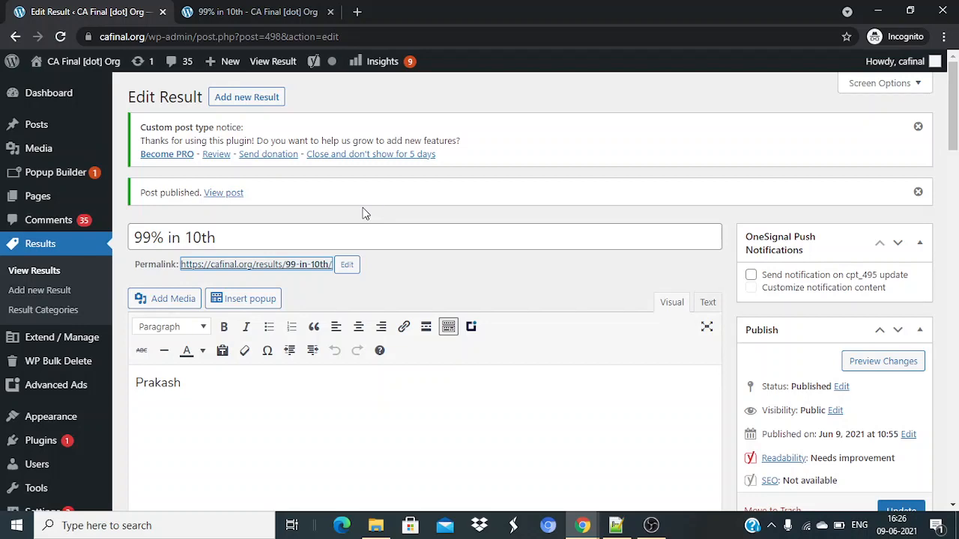
Set pic-1-18.png as the '99% in 10th' featured image and update the post.
scroll(657, 338, down, 7)
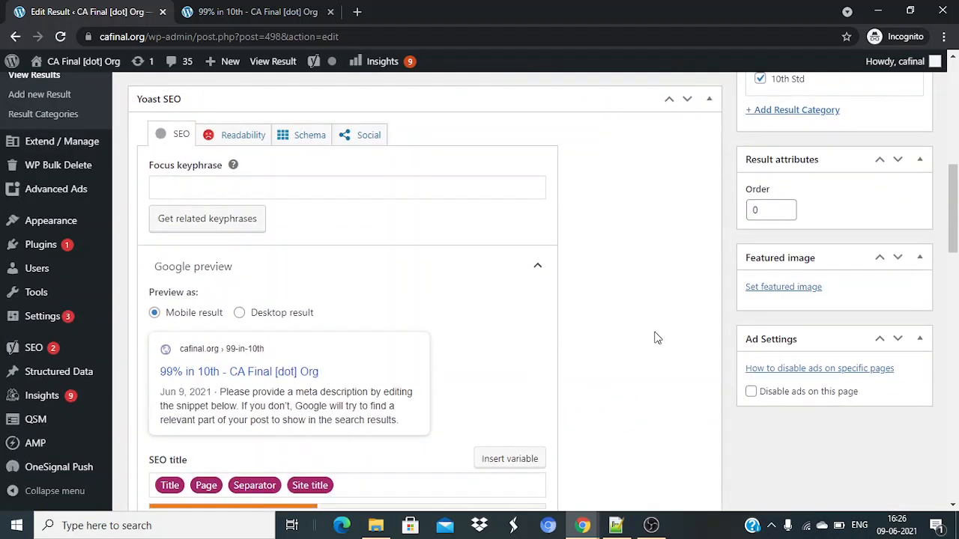
click(782, 287)
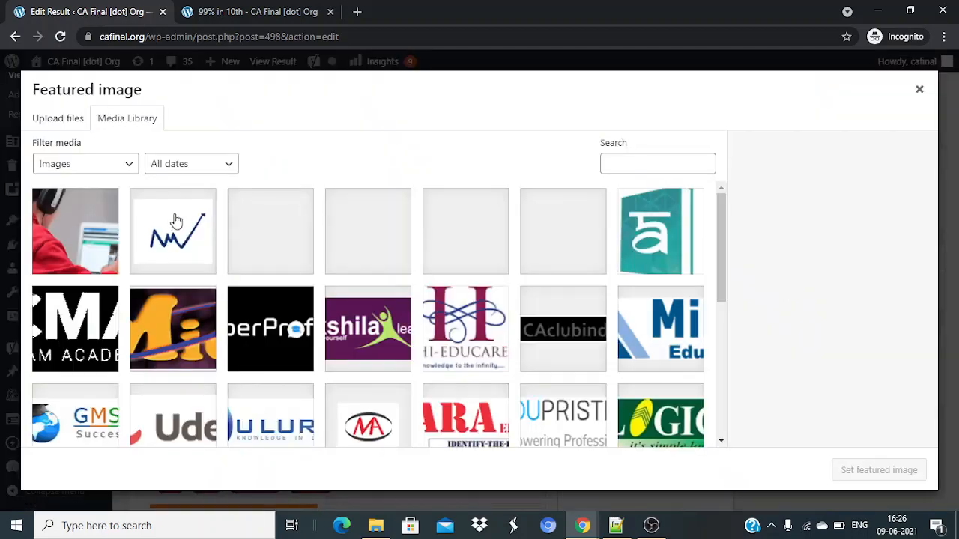
click(175, 244)
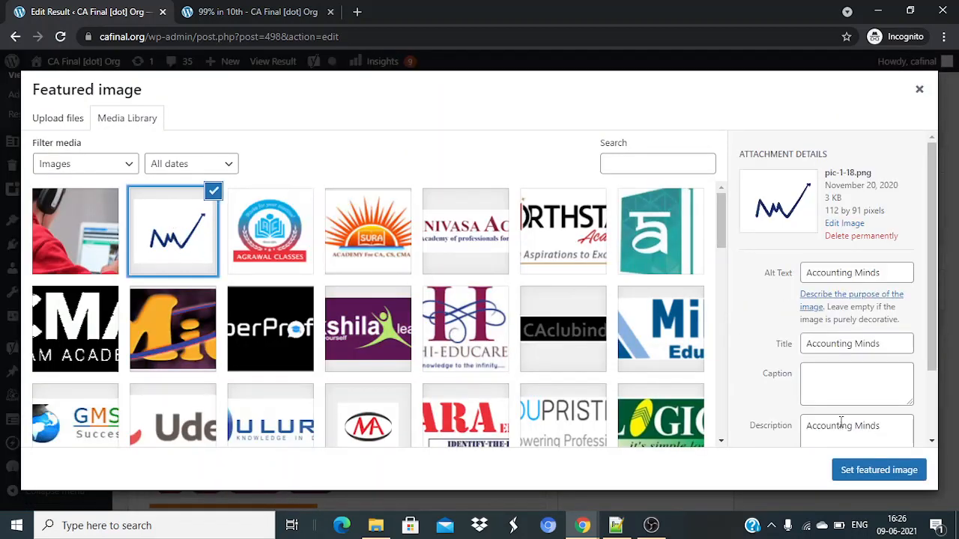
click(882, 472)
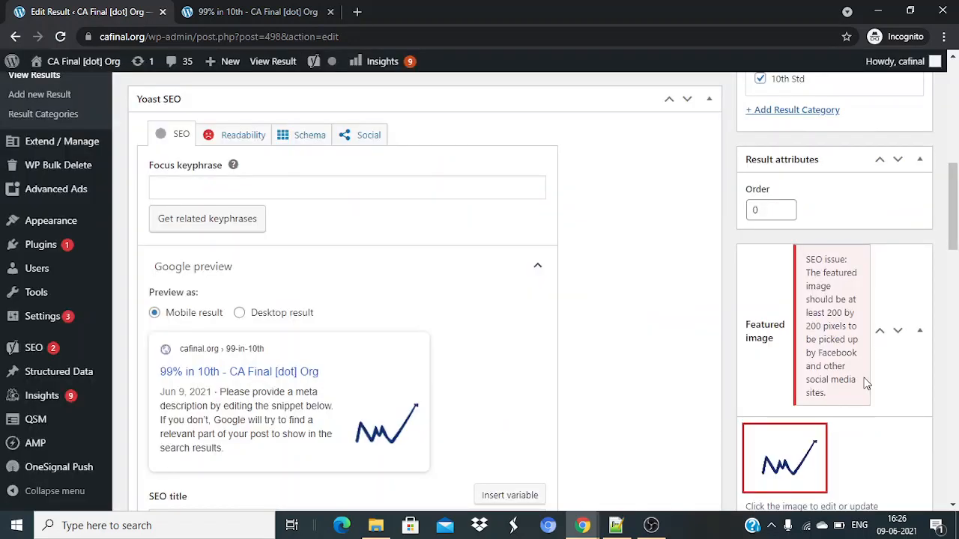
scroll(865, 383, down, 3)
scroll(865, 381, up, 4)
scroll(851, 336, up, 2)
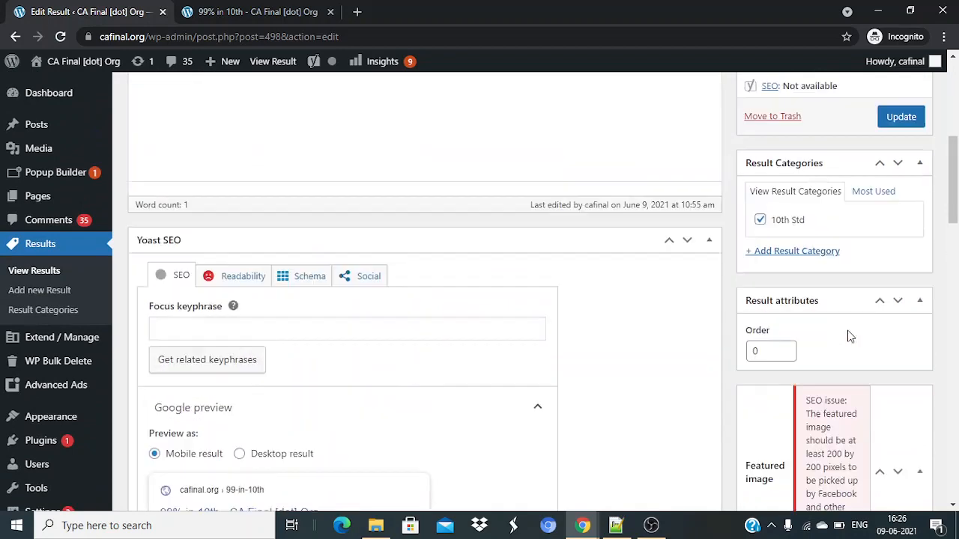
scroll(850, 336, up, 3)
click(899, 329)
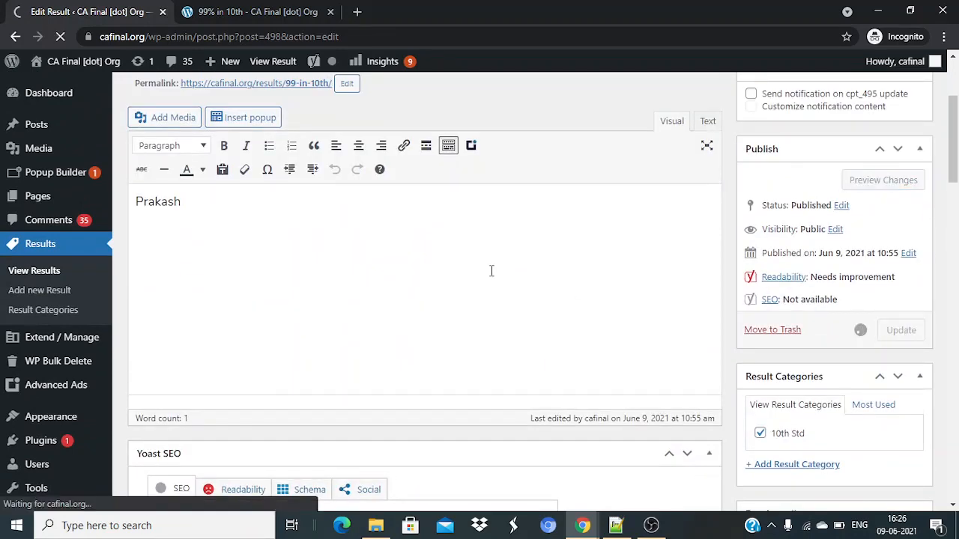
click(191, 12)
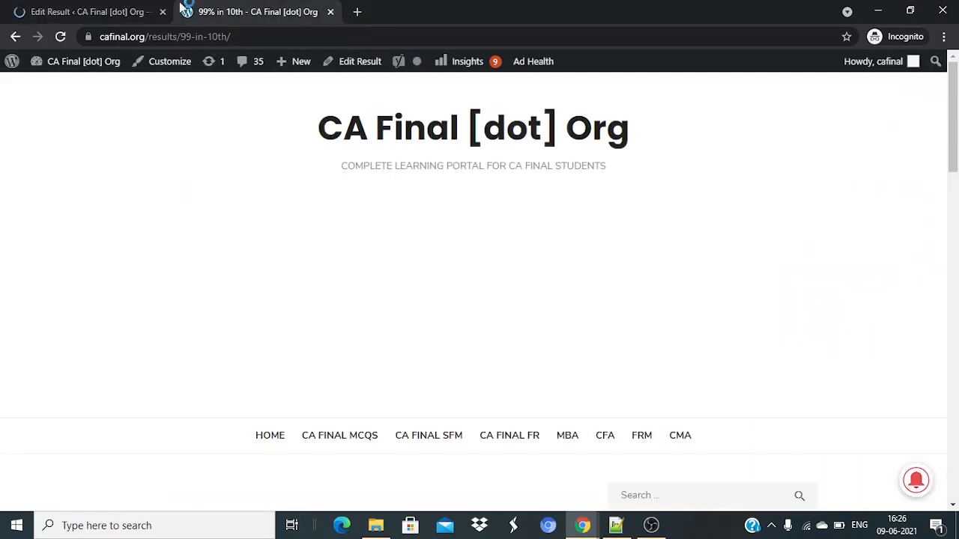
Reload the live post to confirm the chart-line image, then load the /results/ archive.
click(66, 36)
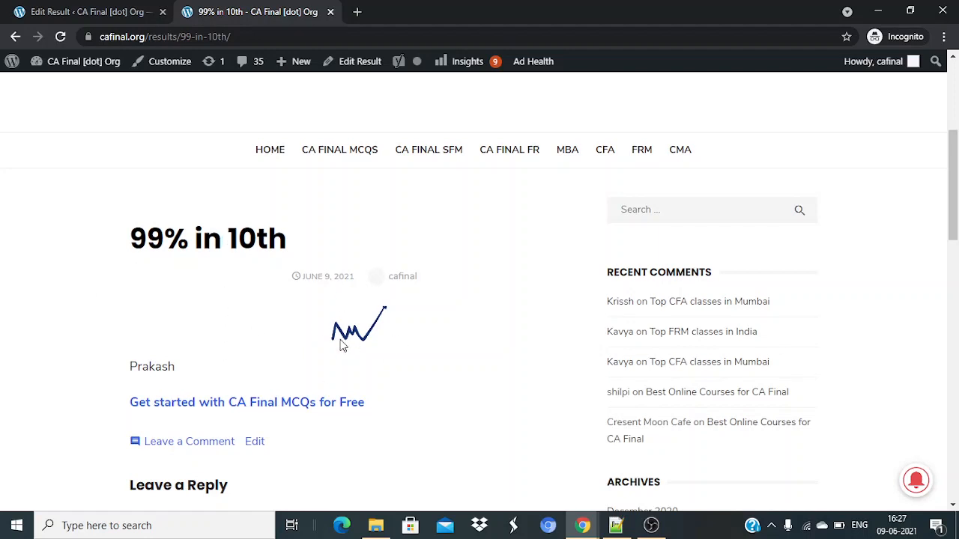
scroll(342, 346, up, 4)
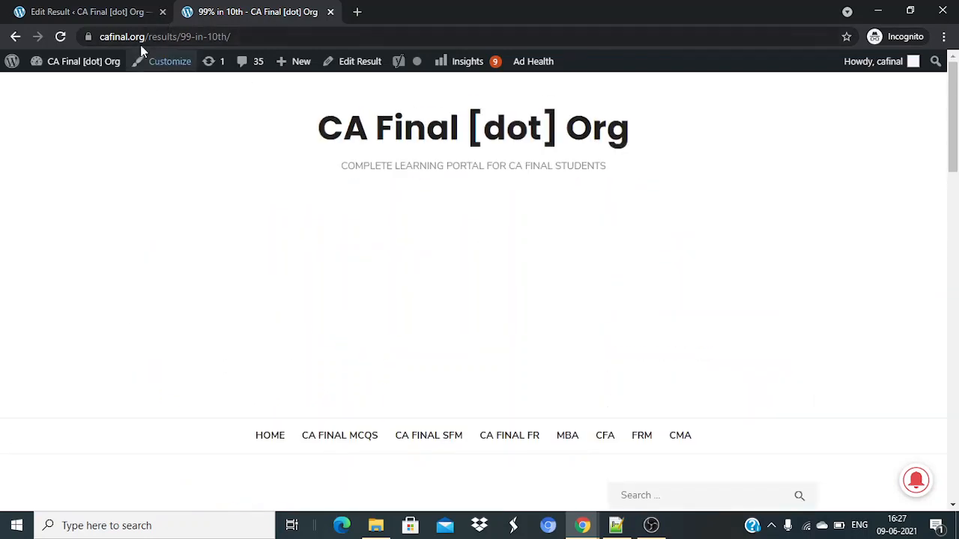
drag(180, 43, 337, 80)
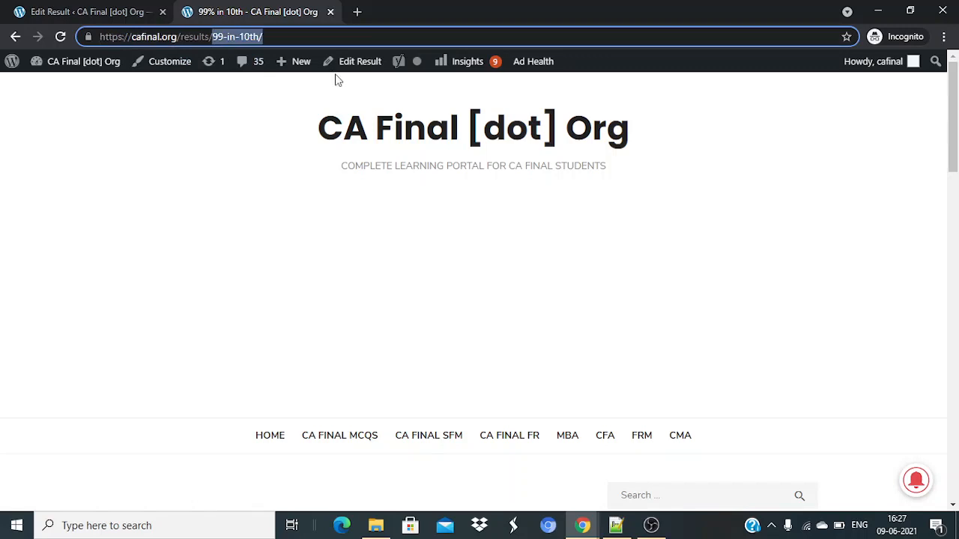
key(BackSpace)
key(Return)
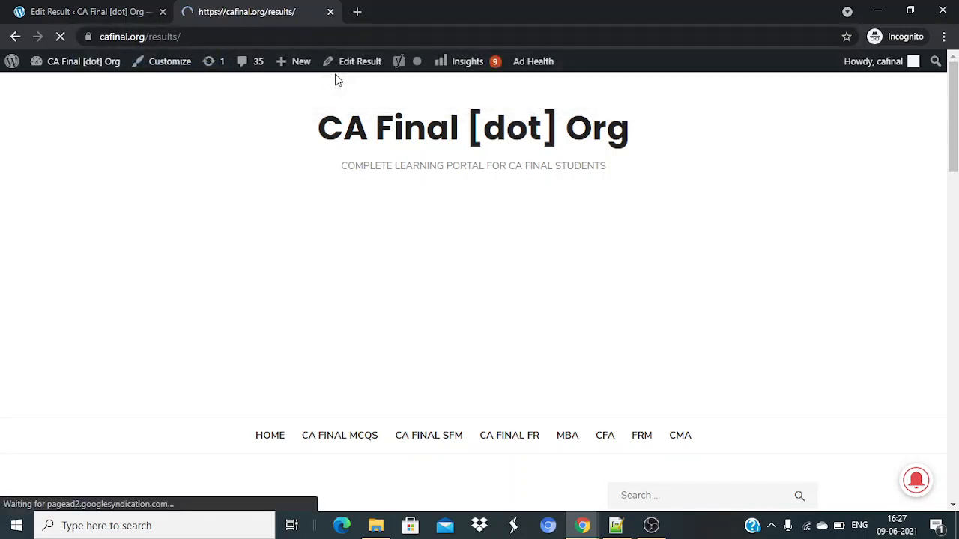